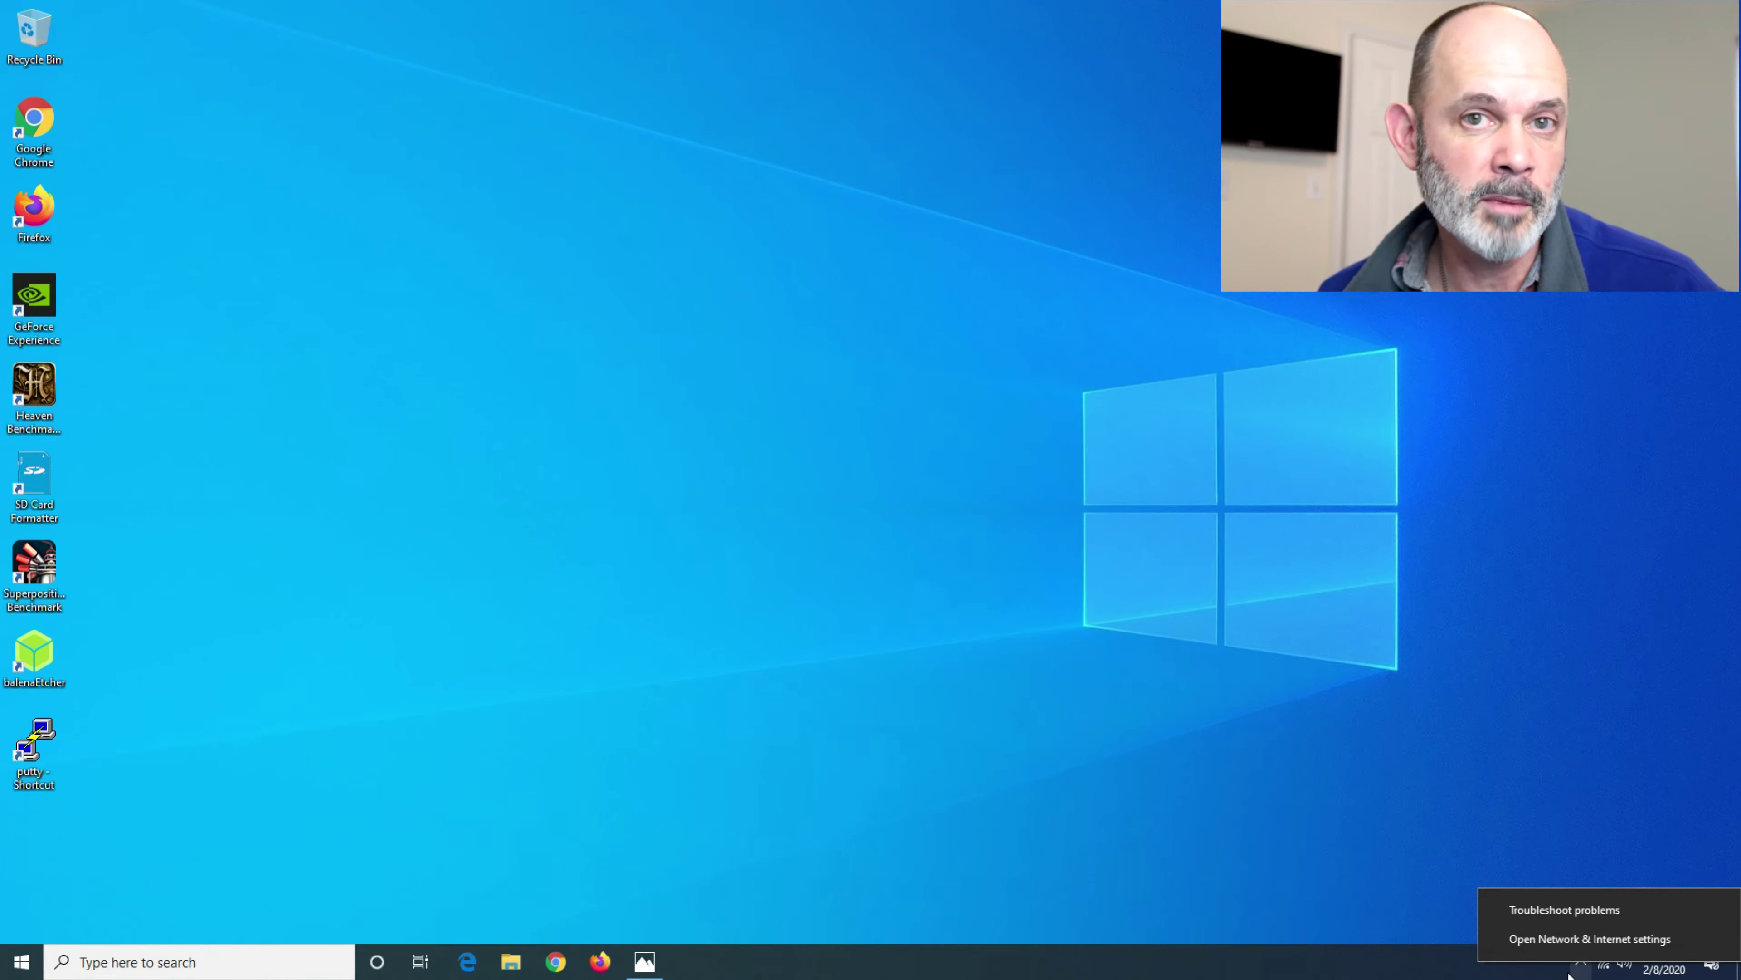
Open the list of network adapters by way of the Network & Internet settings and the Network and Sharing Center.
{"action": "left_click", "coordinate": [1550, 976]}
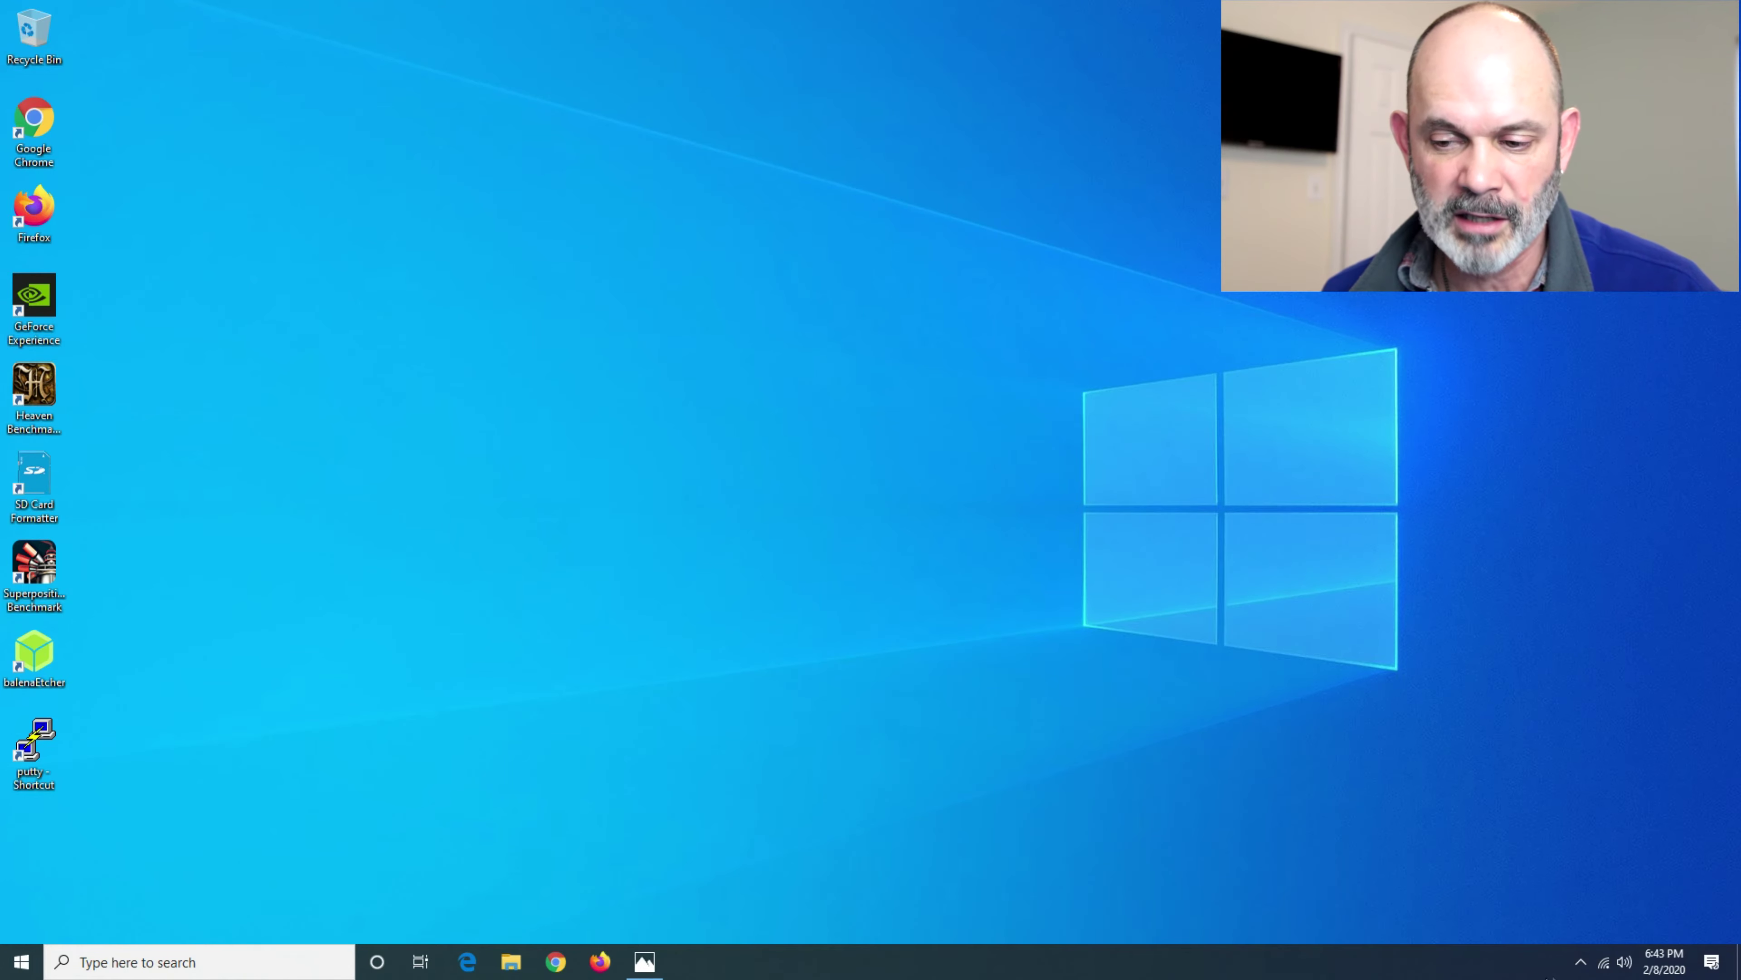
{"action": "right_click", "coordinate": [1605, 964]}
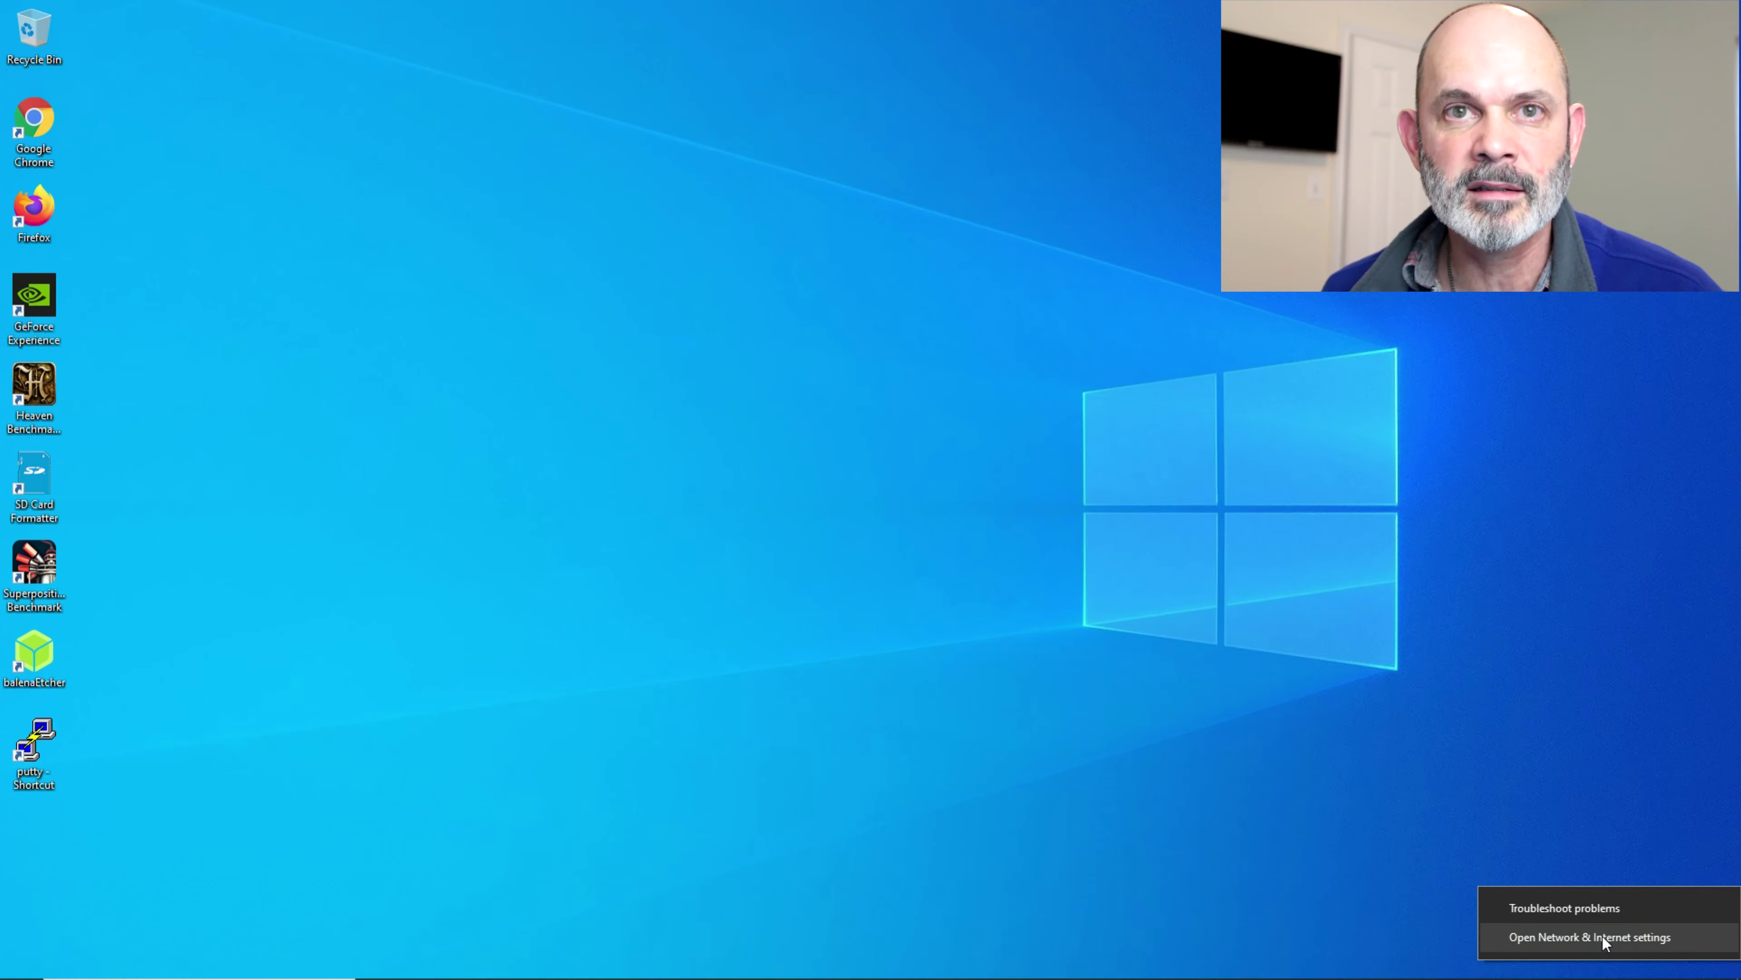
{"action": "left_click", "coordinate": [1604, 936]}
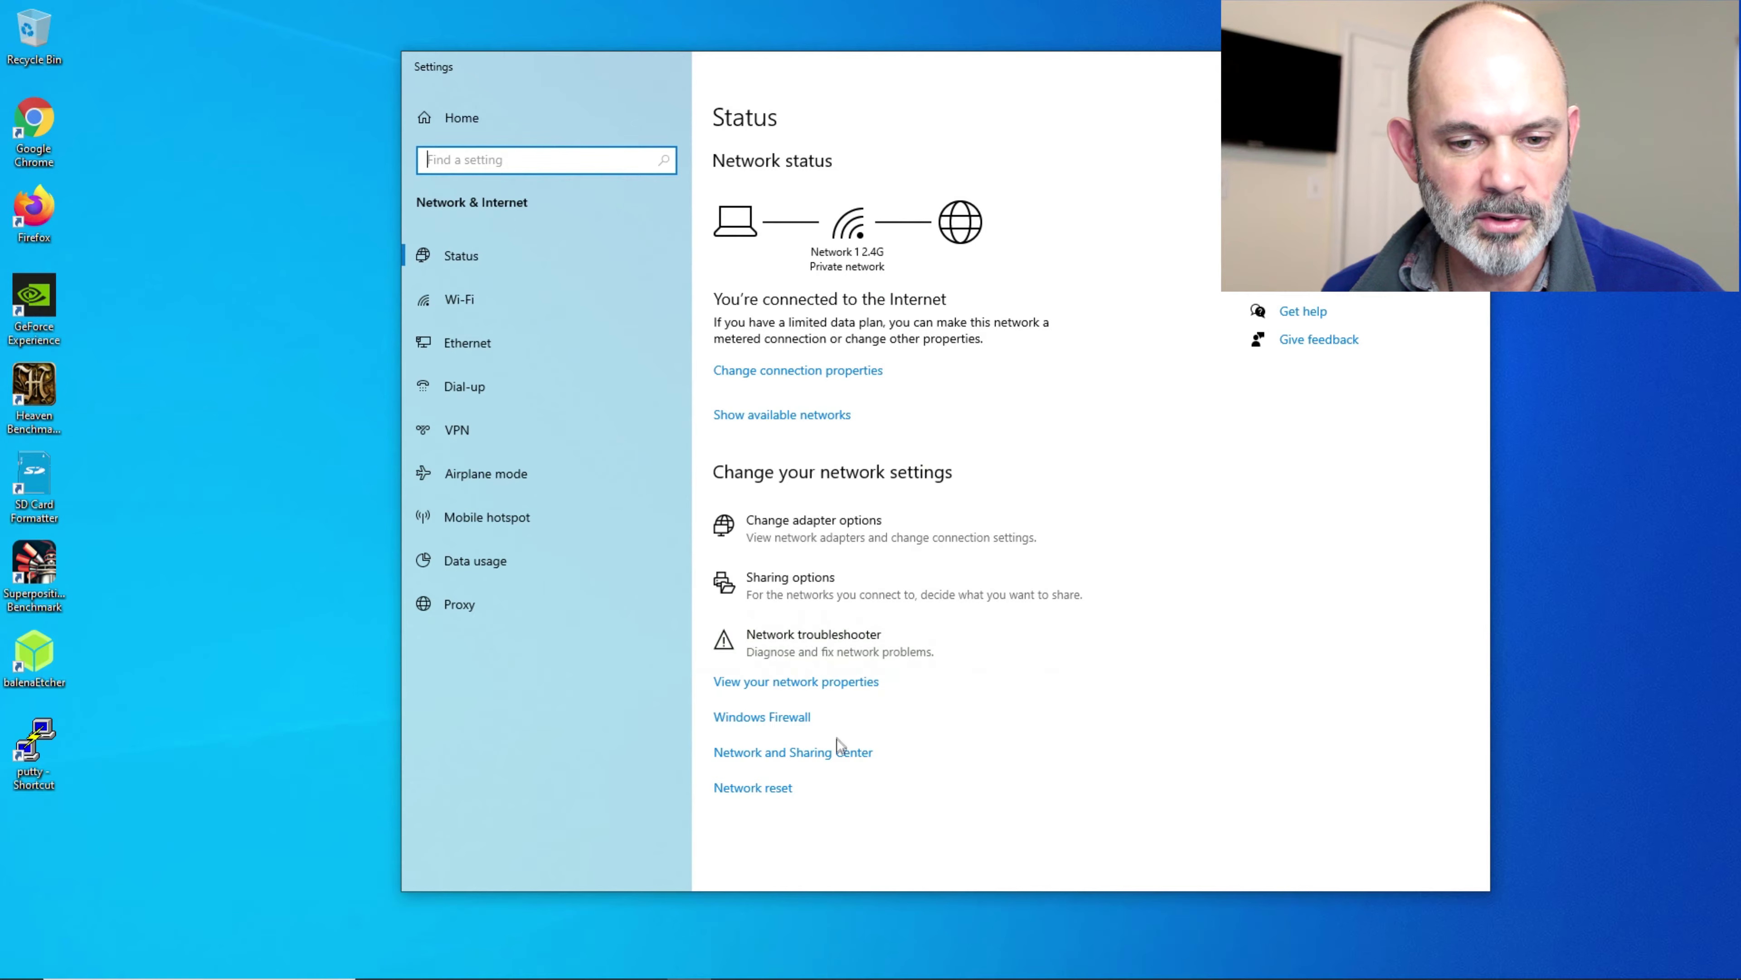
{"action": "left_click", "coordinate": [829, 754]}
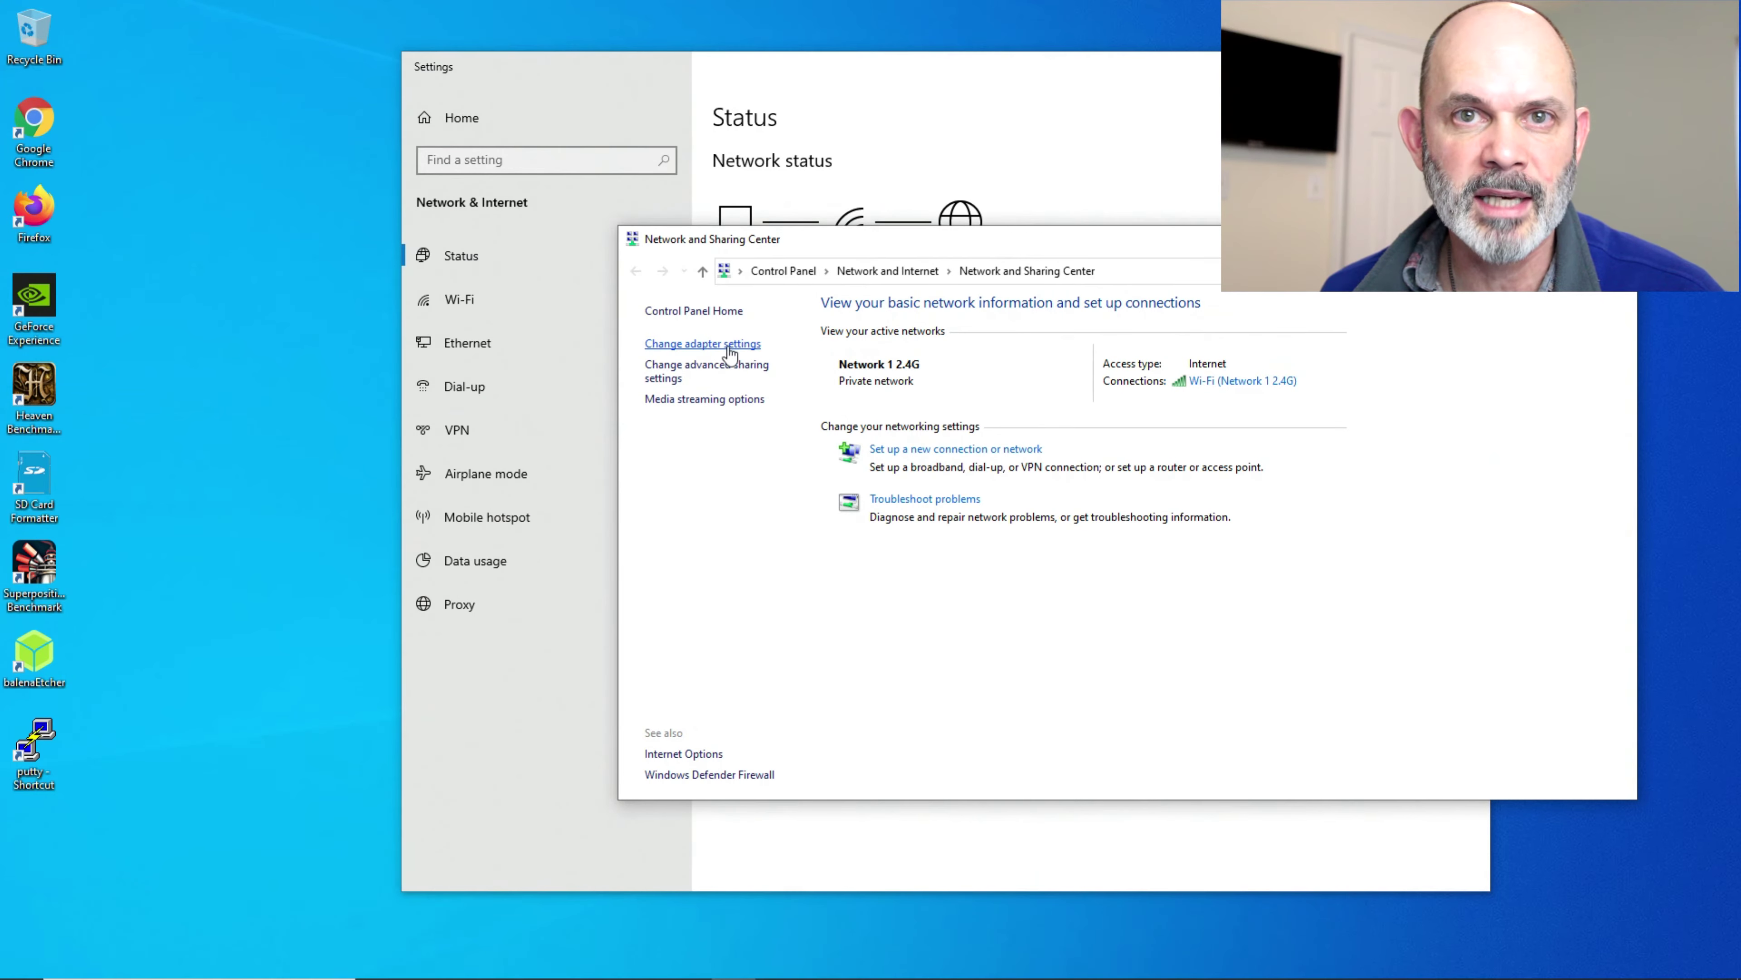
{"action": "left_click", "coordinate": [727, 346]}
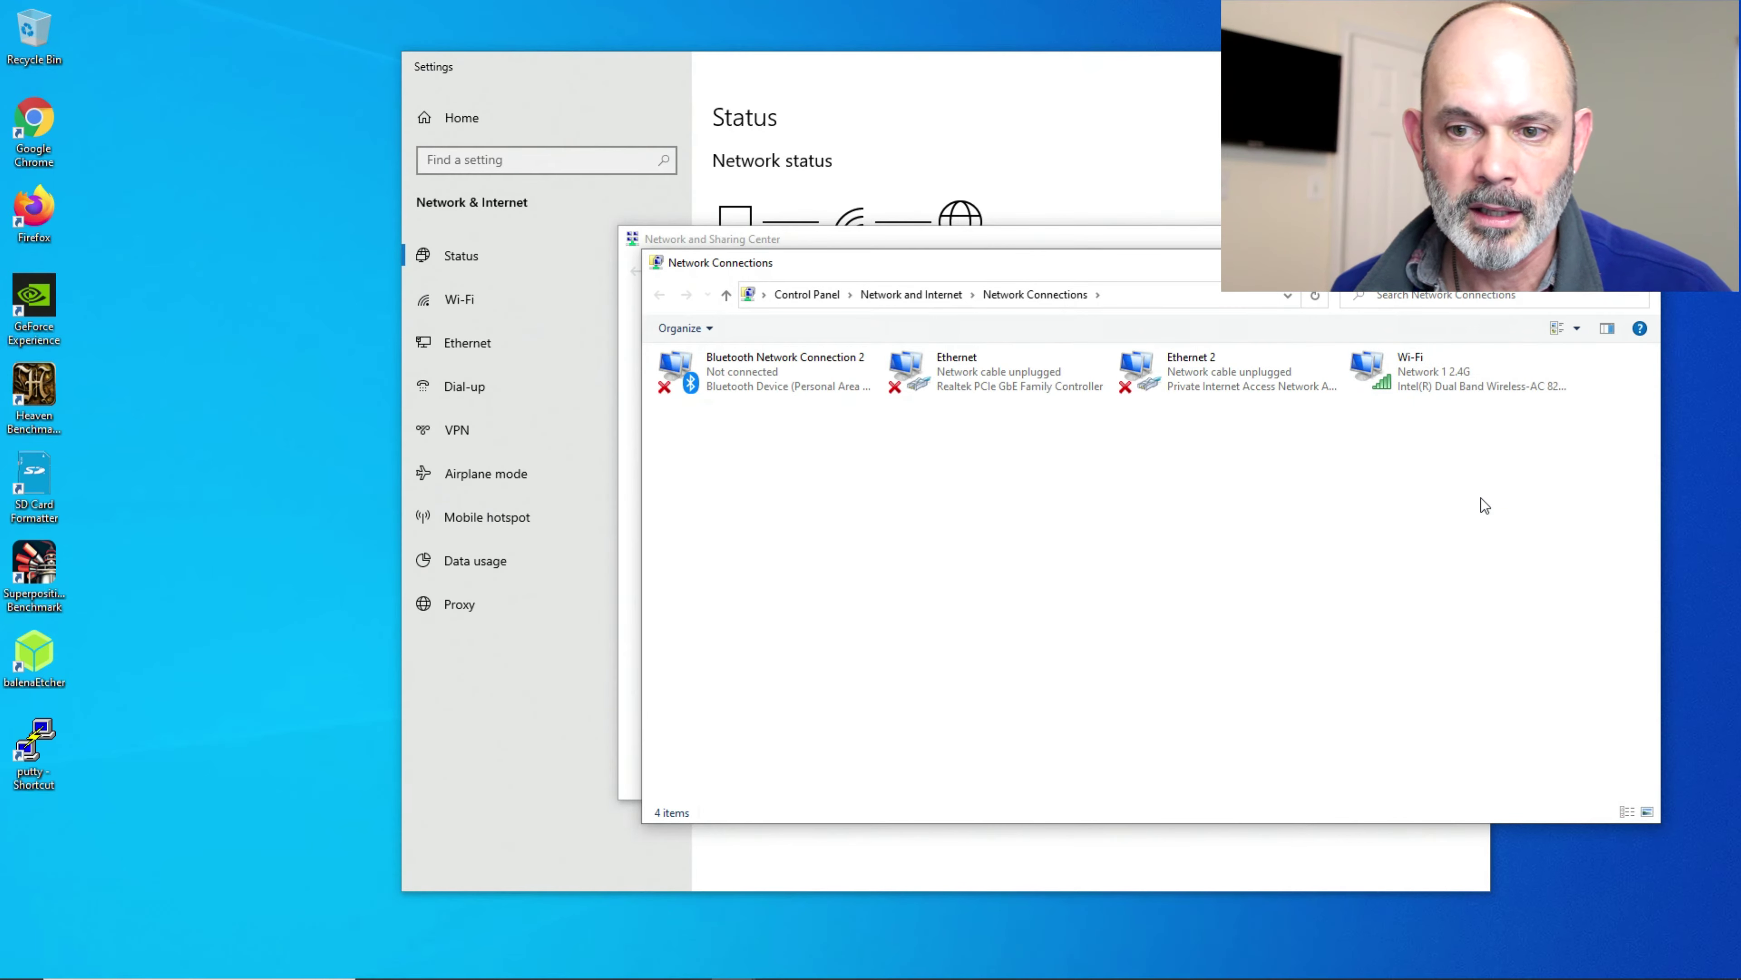
{"action": "right_click", "coordinate": [1472, 479]}
{"action": "left_click", "coordinate": [1464, 459]}
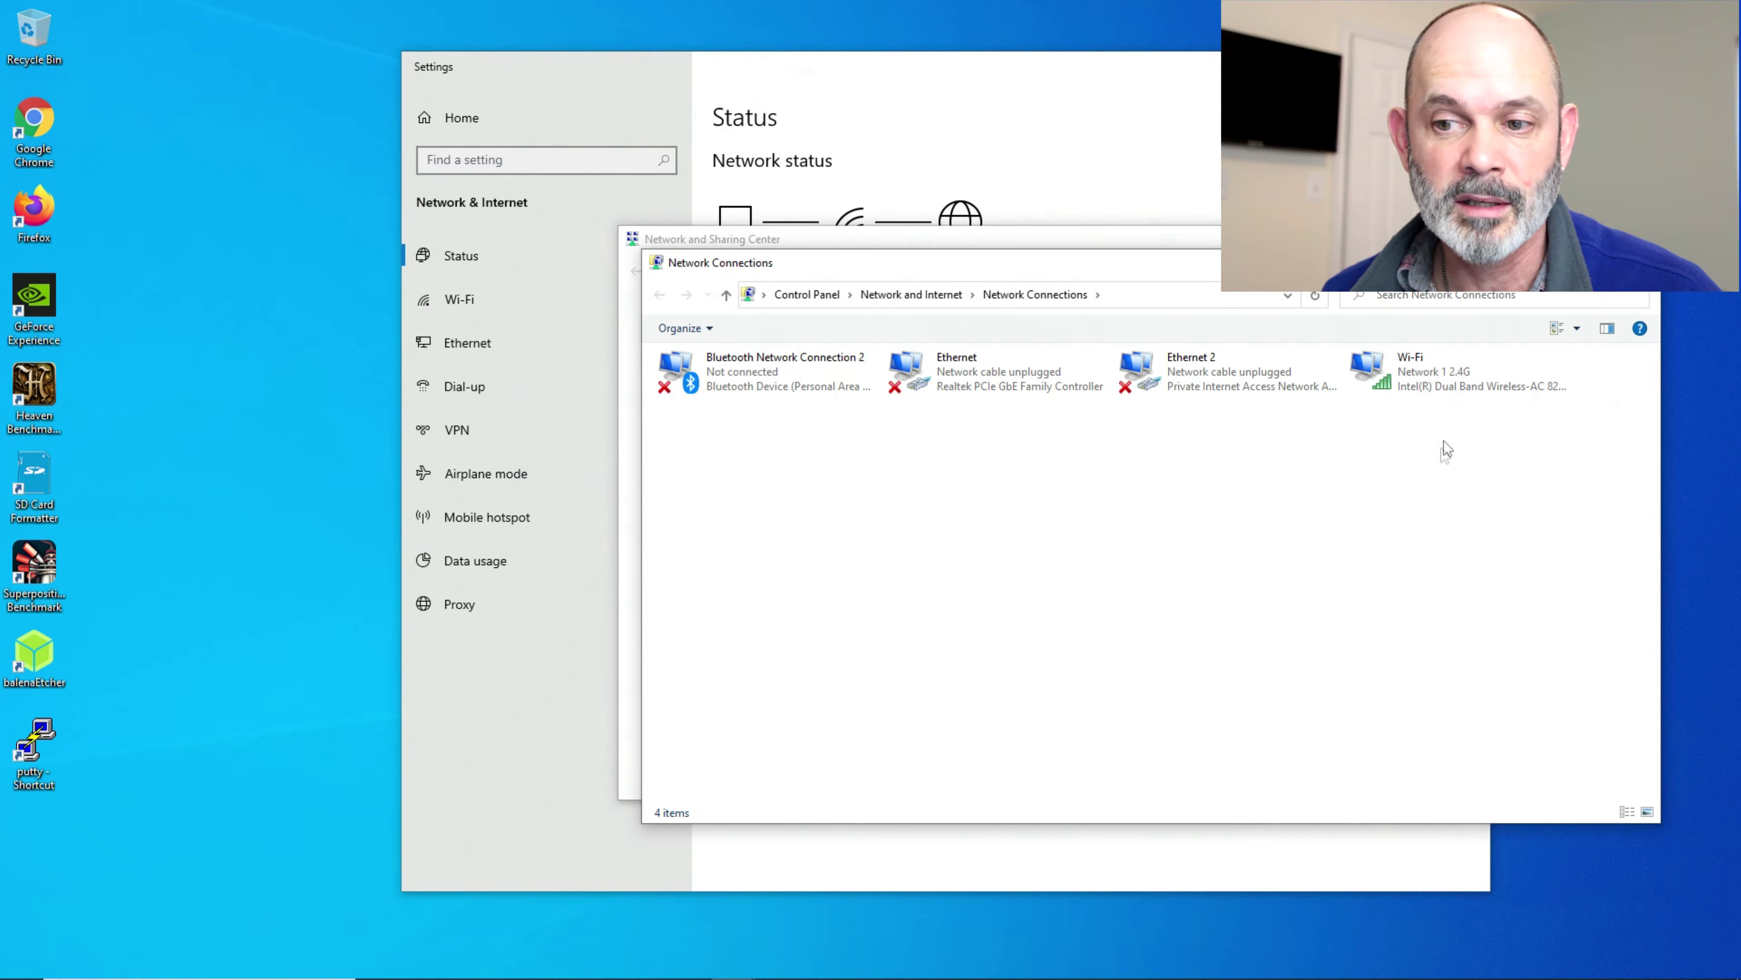
View the Wi-Fi adapter's connection details and highlight its IPv4 default gateway.
{"action": "left_click", "coordinate": [1450, 372]}
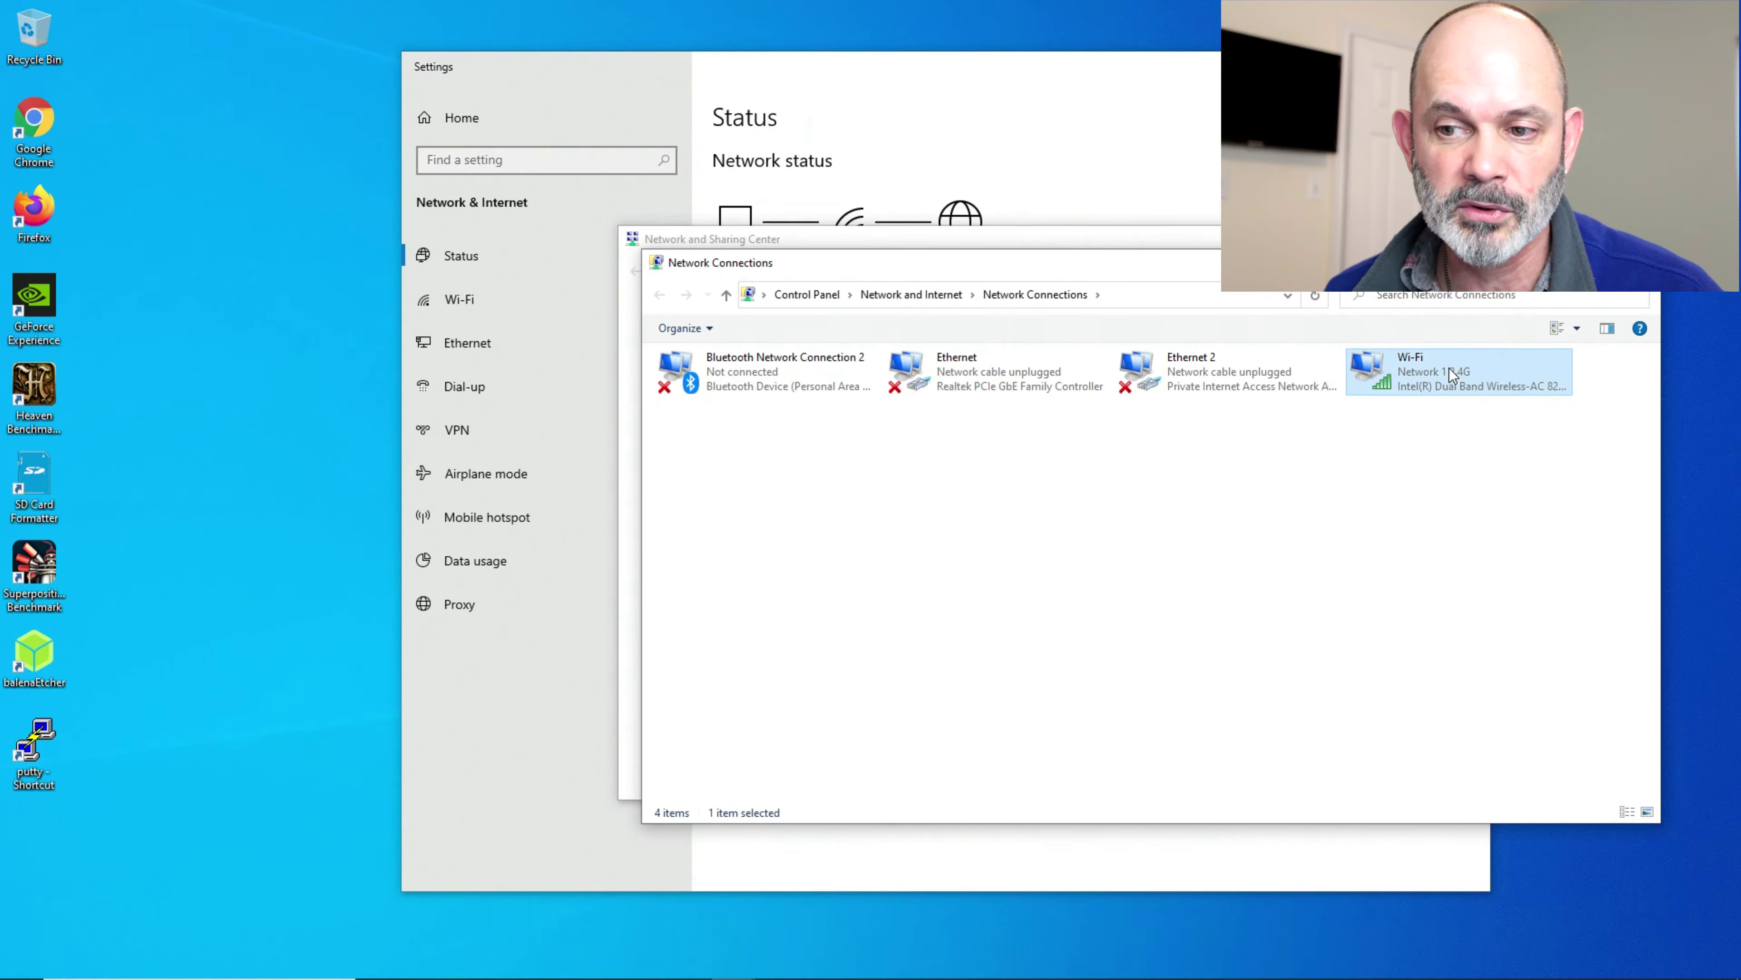
{"action": "right_click", "coordinate": [1449, 372]}
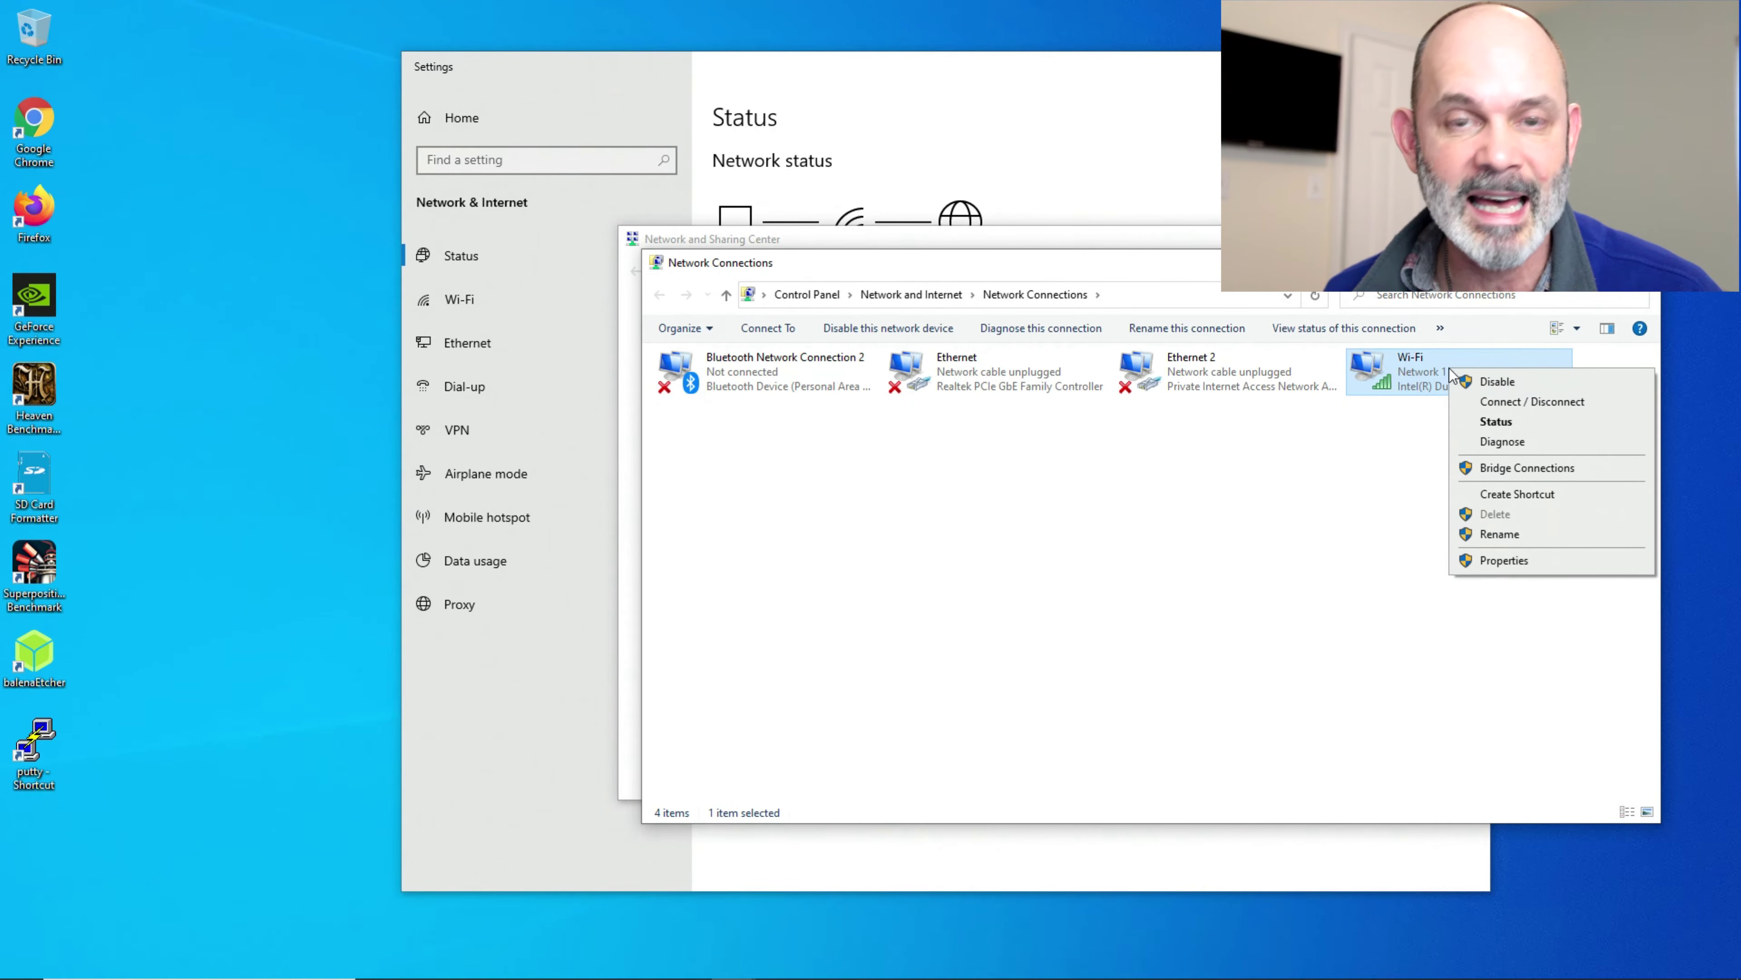
{"action": "left_click", "coordinate": [1497, 422]}
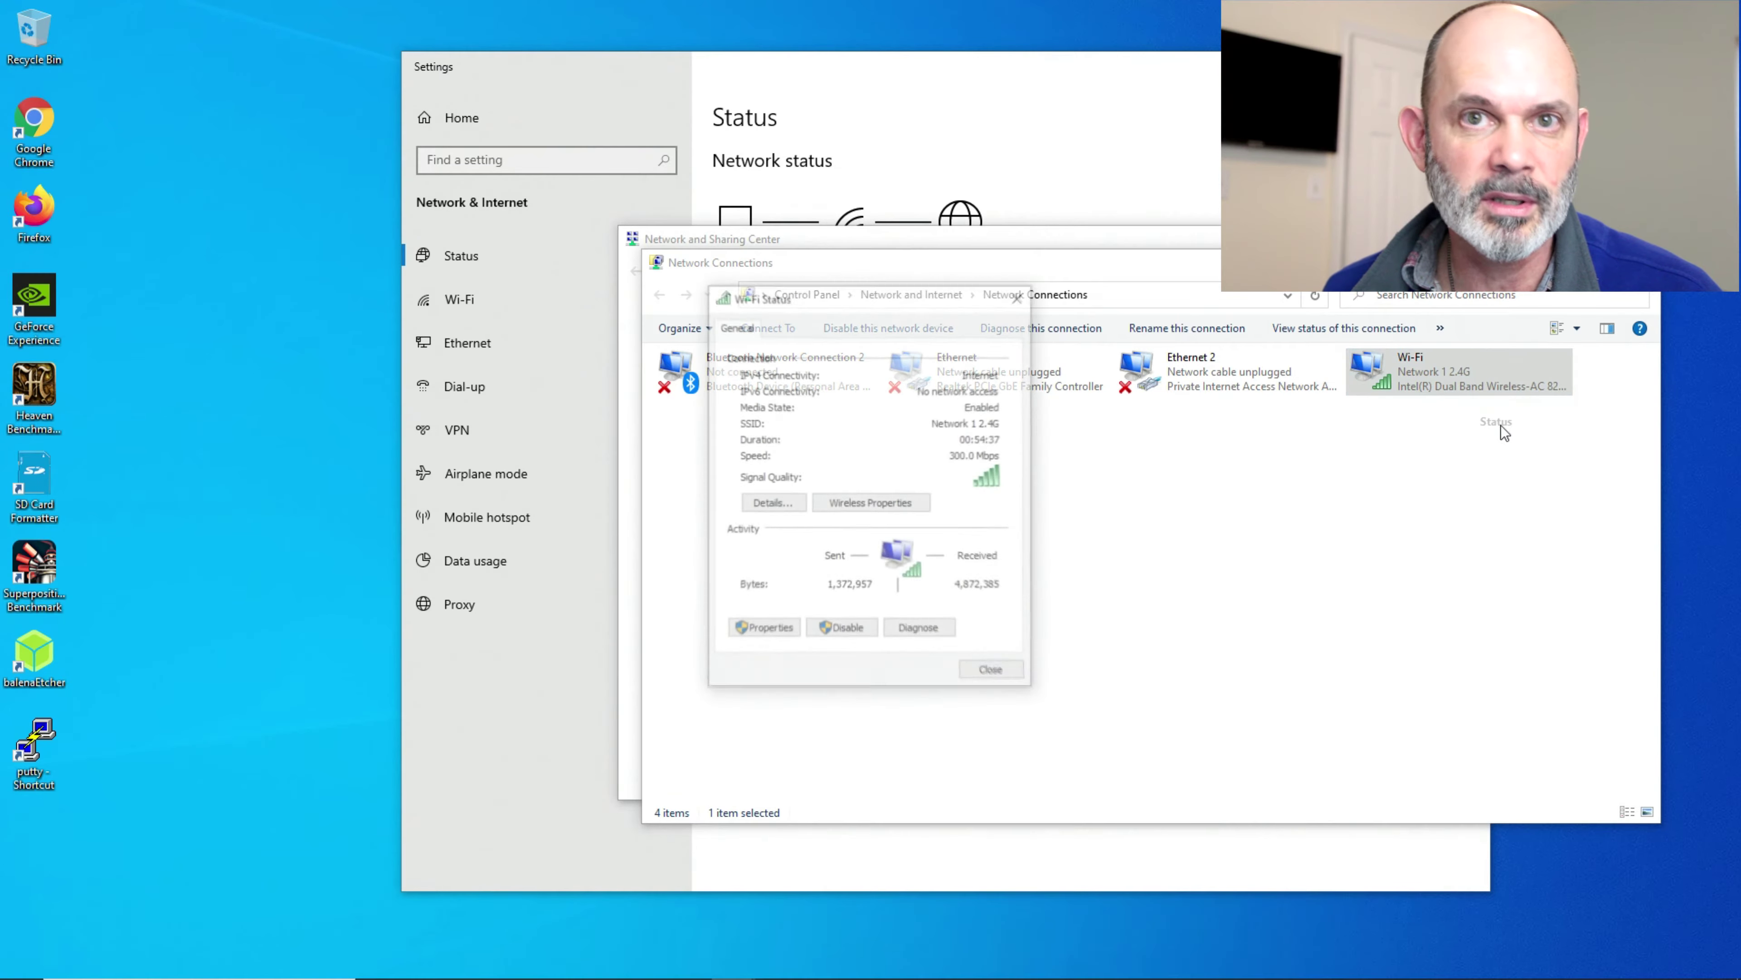
{"action": "left_click", "coordinate": [772, 505]}
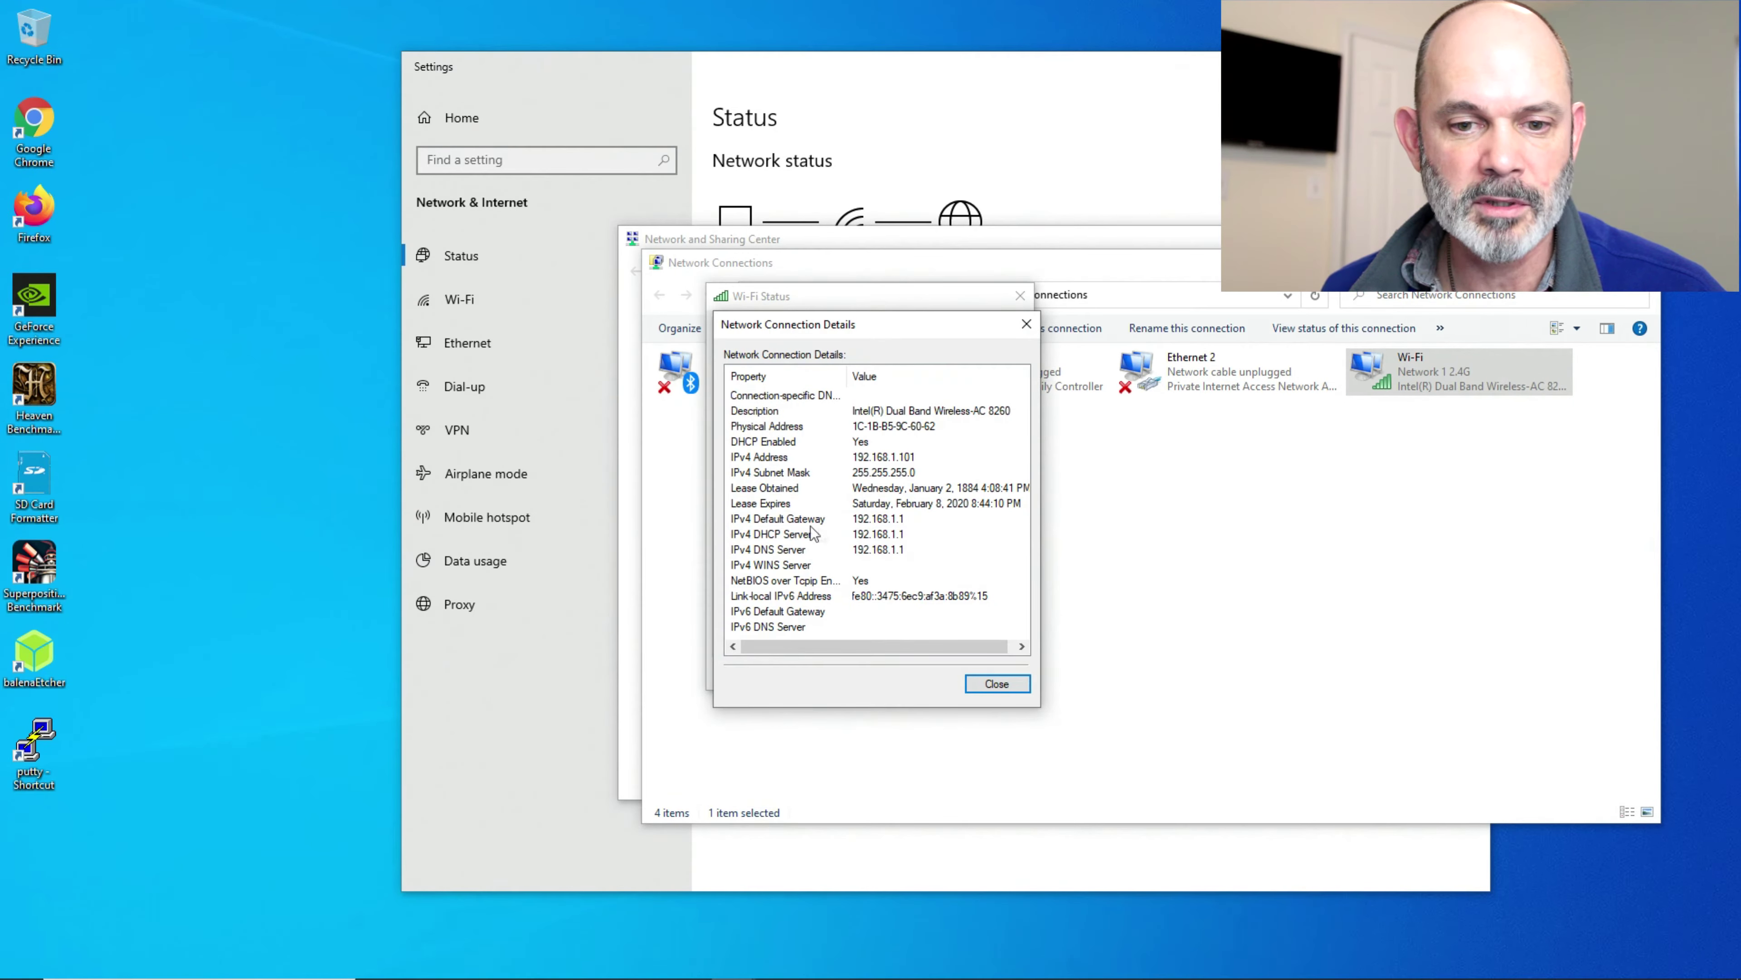
{"action": "left_click", "coordinate": [769, 517]}
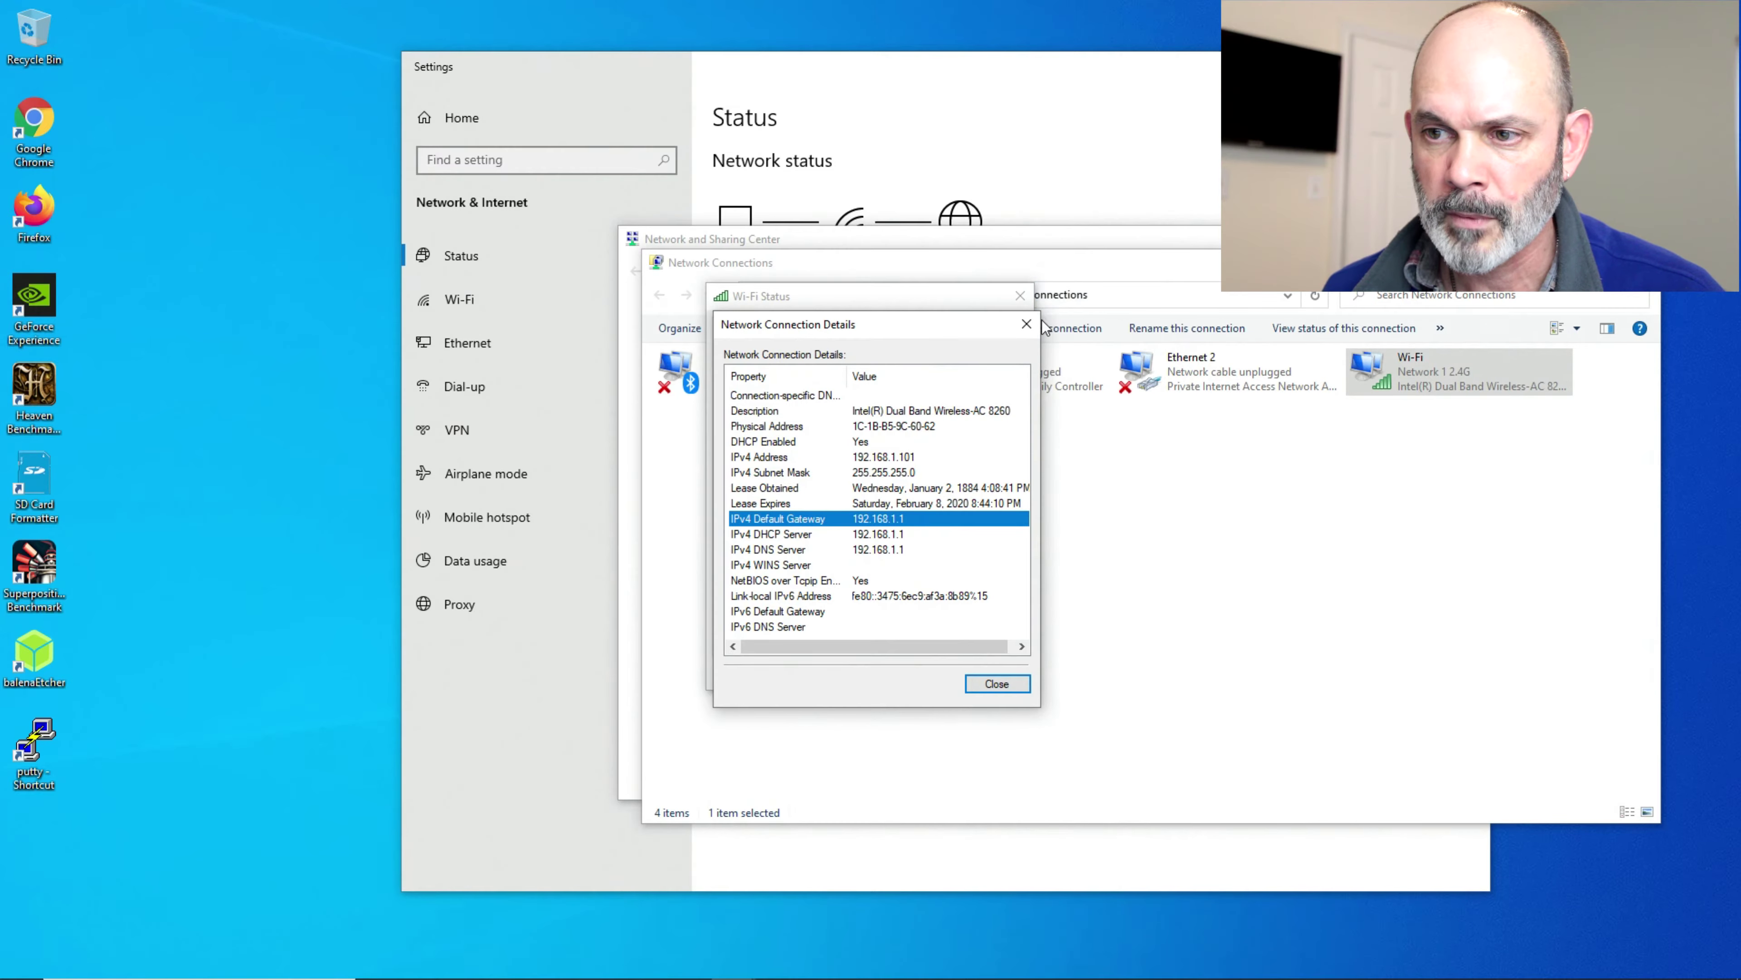
Close the connection details, the Wi-Fi status and all remaining network settings windows.
{"action": "left_click", "coordinate": [1025, 323]}
{"action": "left_click", "coordinate": [1023, 304]}
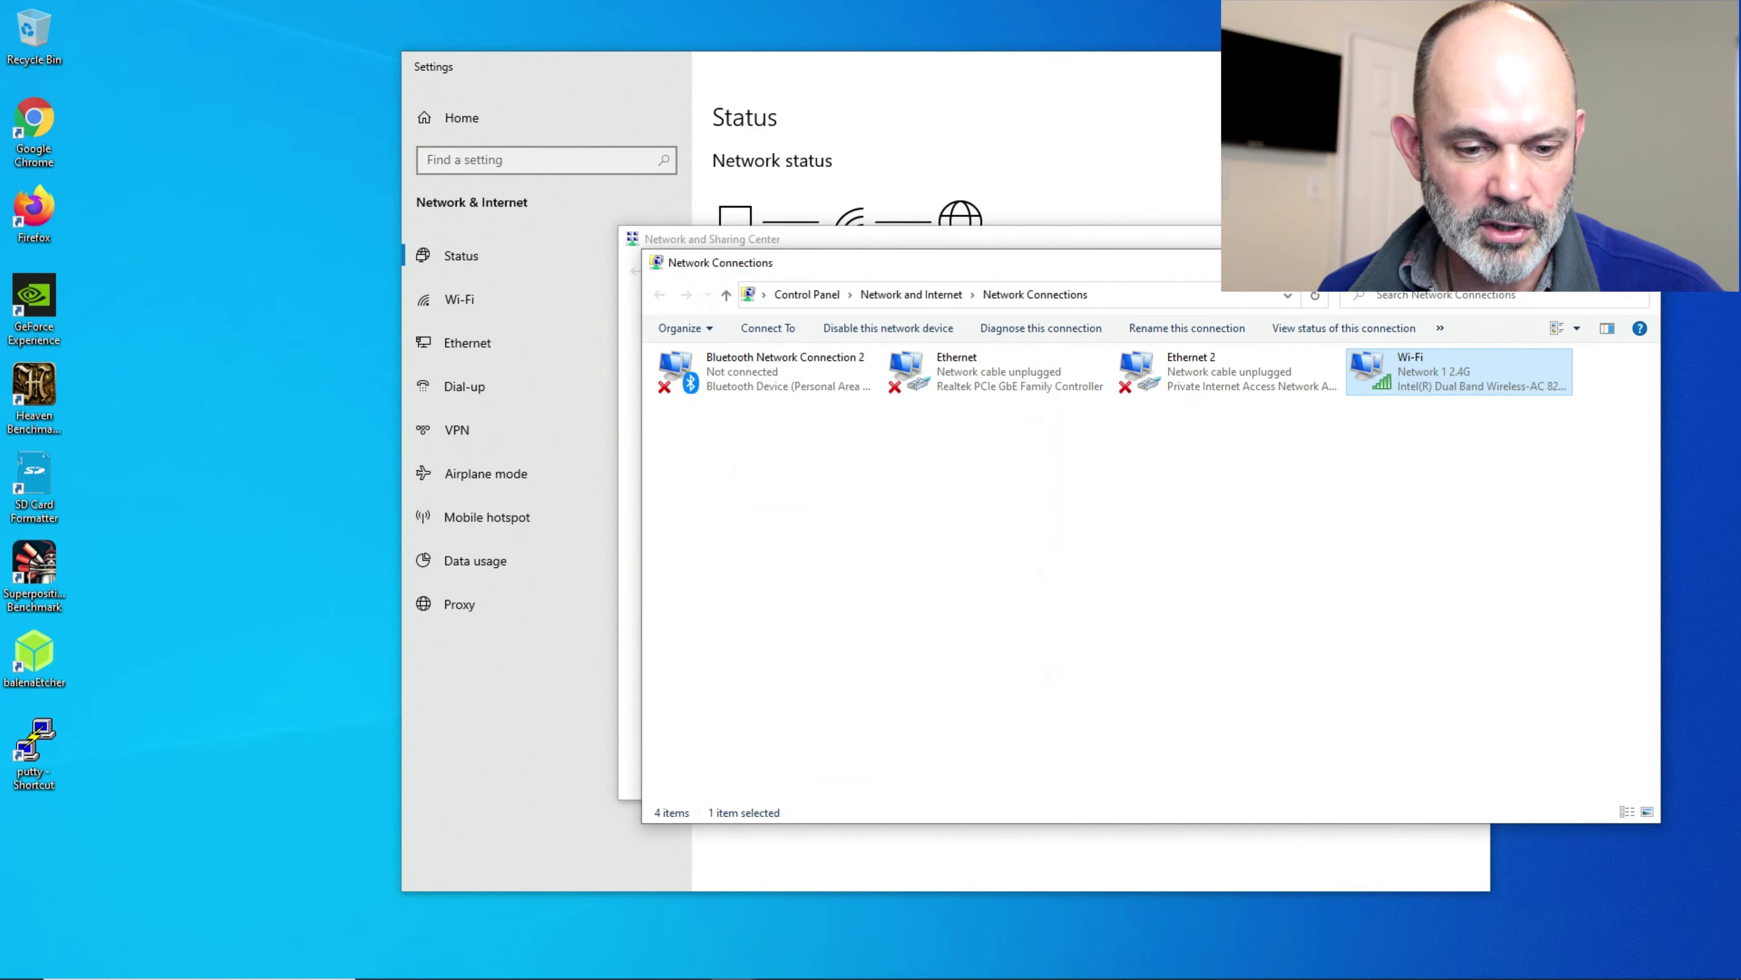
{"action": "key", "text": "alt+F4"}
{"action": "key", "text": "alt+F4"}
{"action": "key", "text": "alt+F4"}
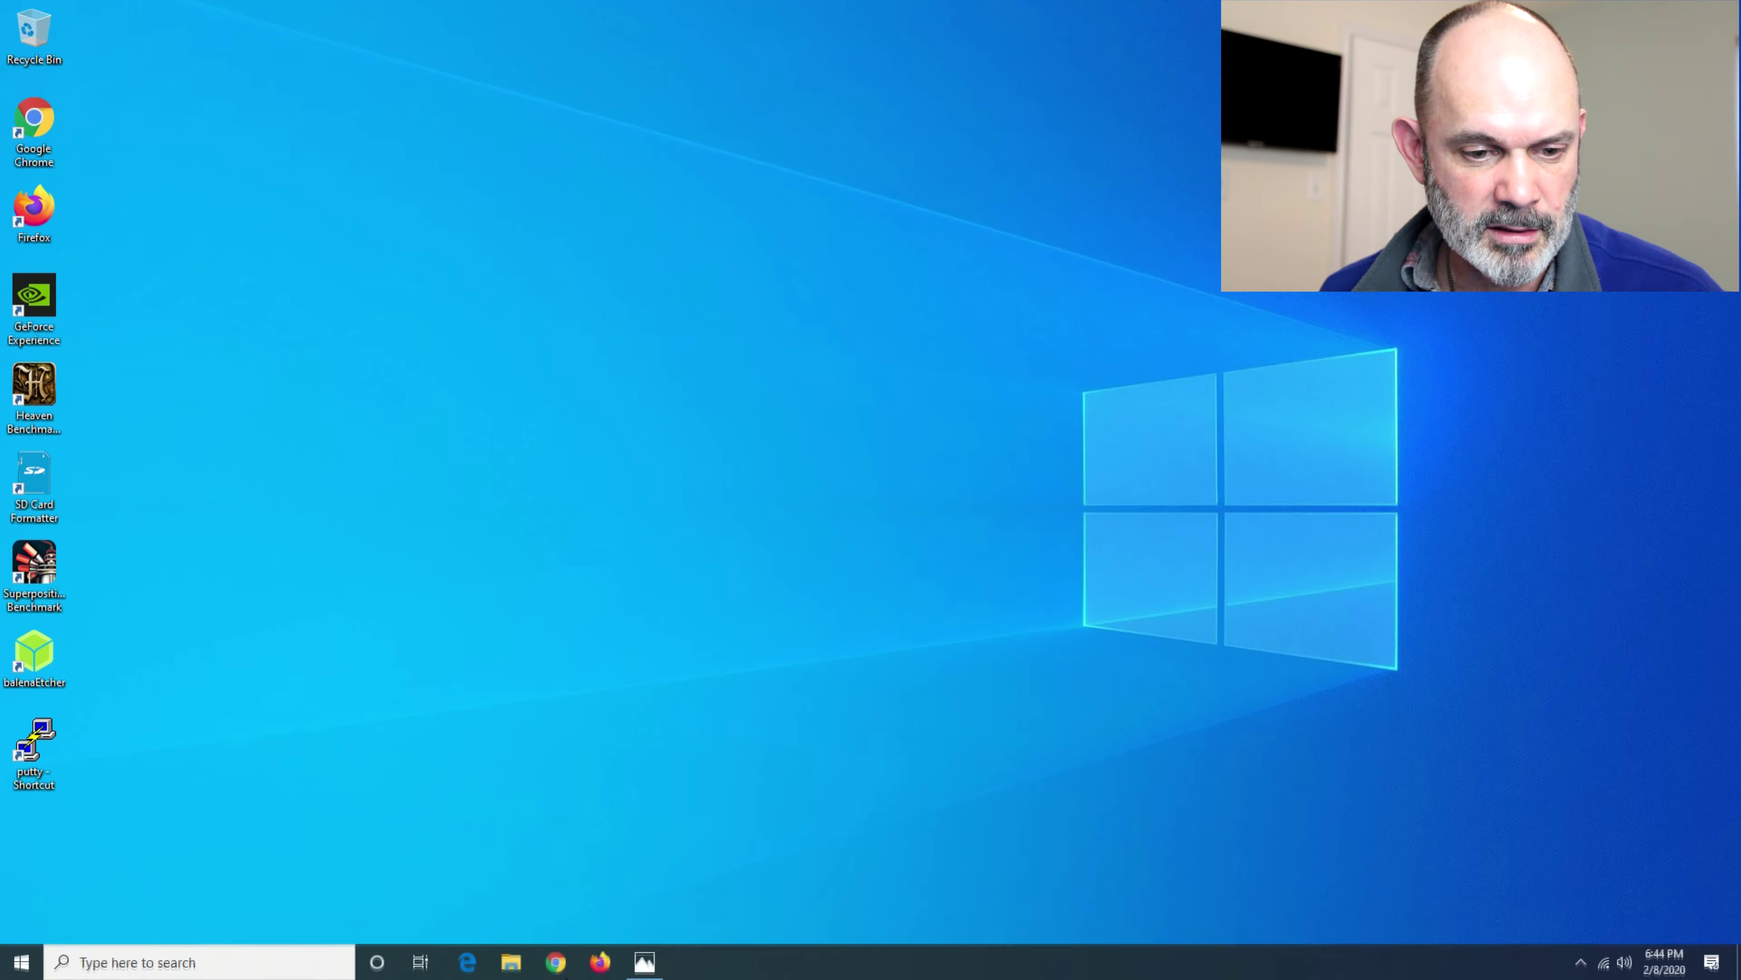
Load the router's login page at 192.168.1.1 in a new Firefox private window.
{"action": "right_click", "coordinate": [600, 961]}
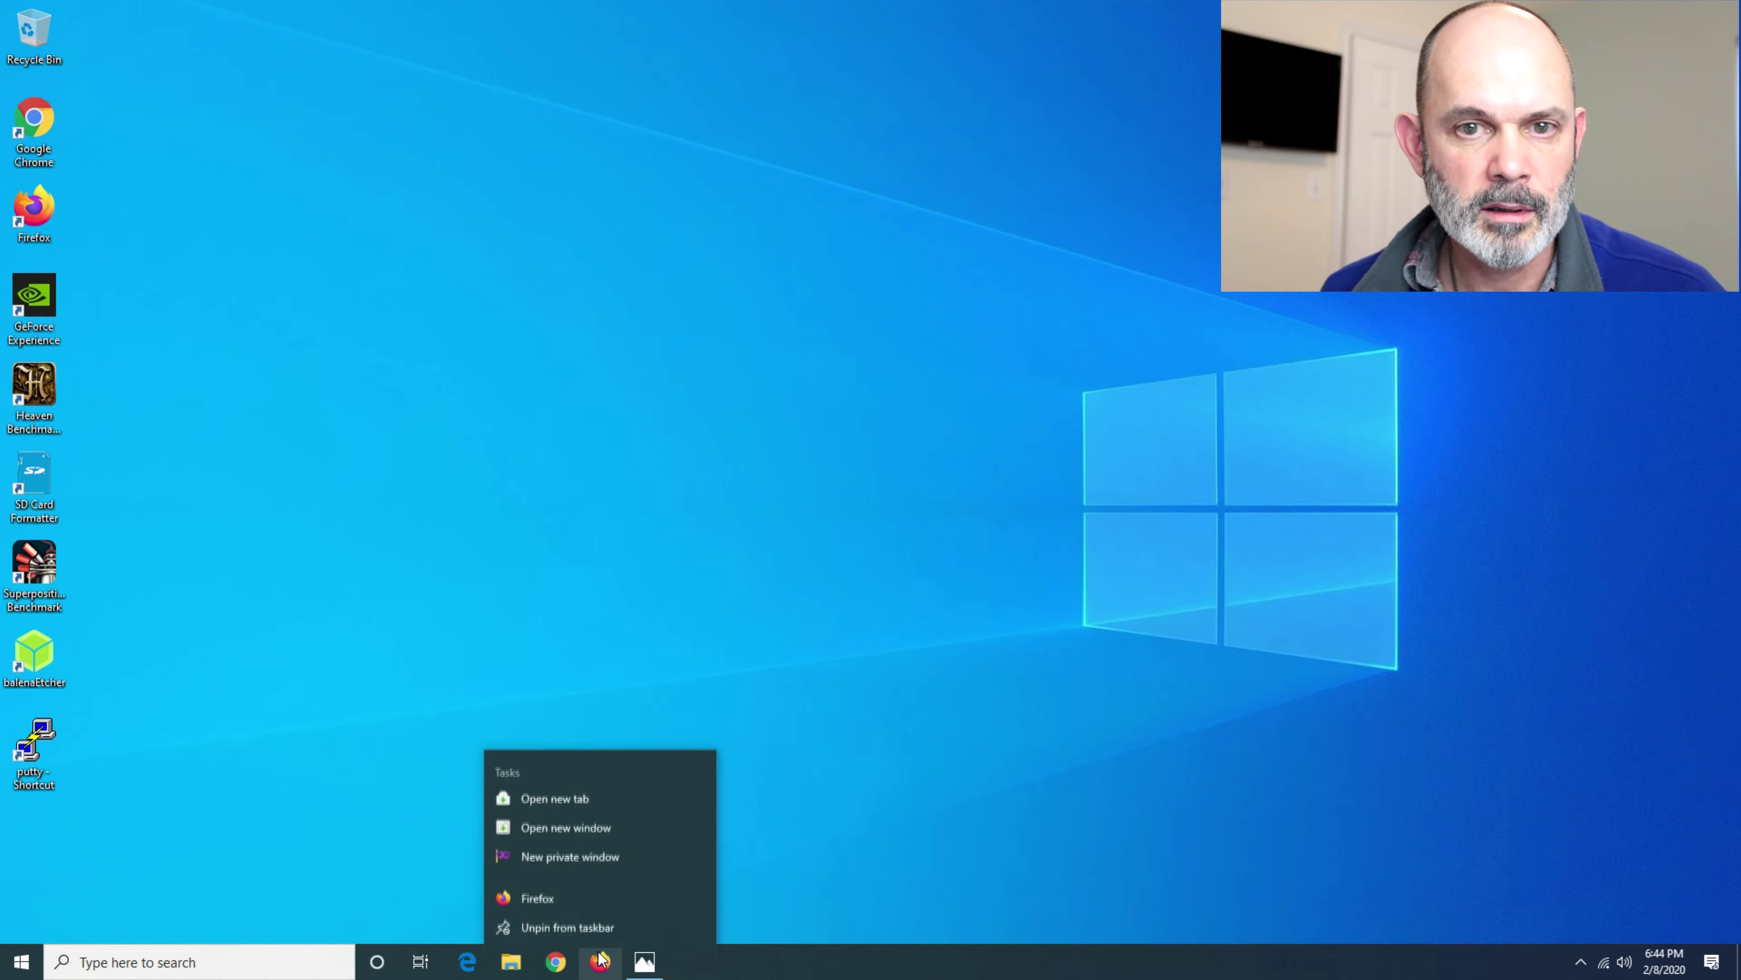
{"action": "left_click", "coordinate": [576, 850]}
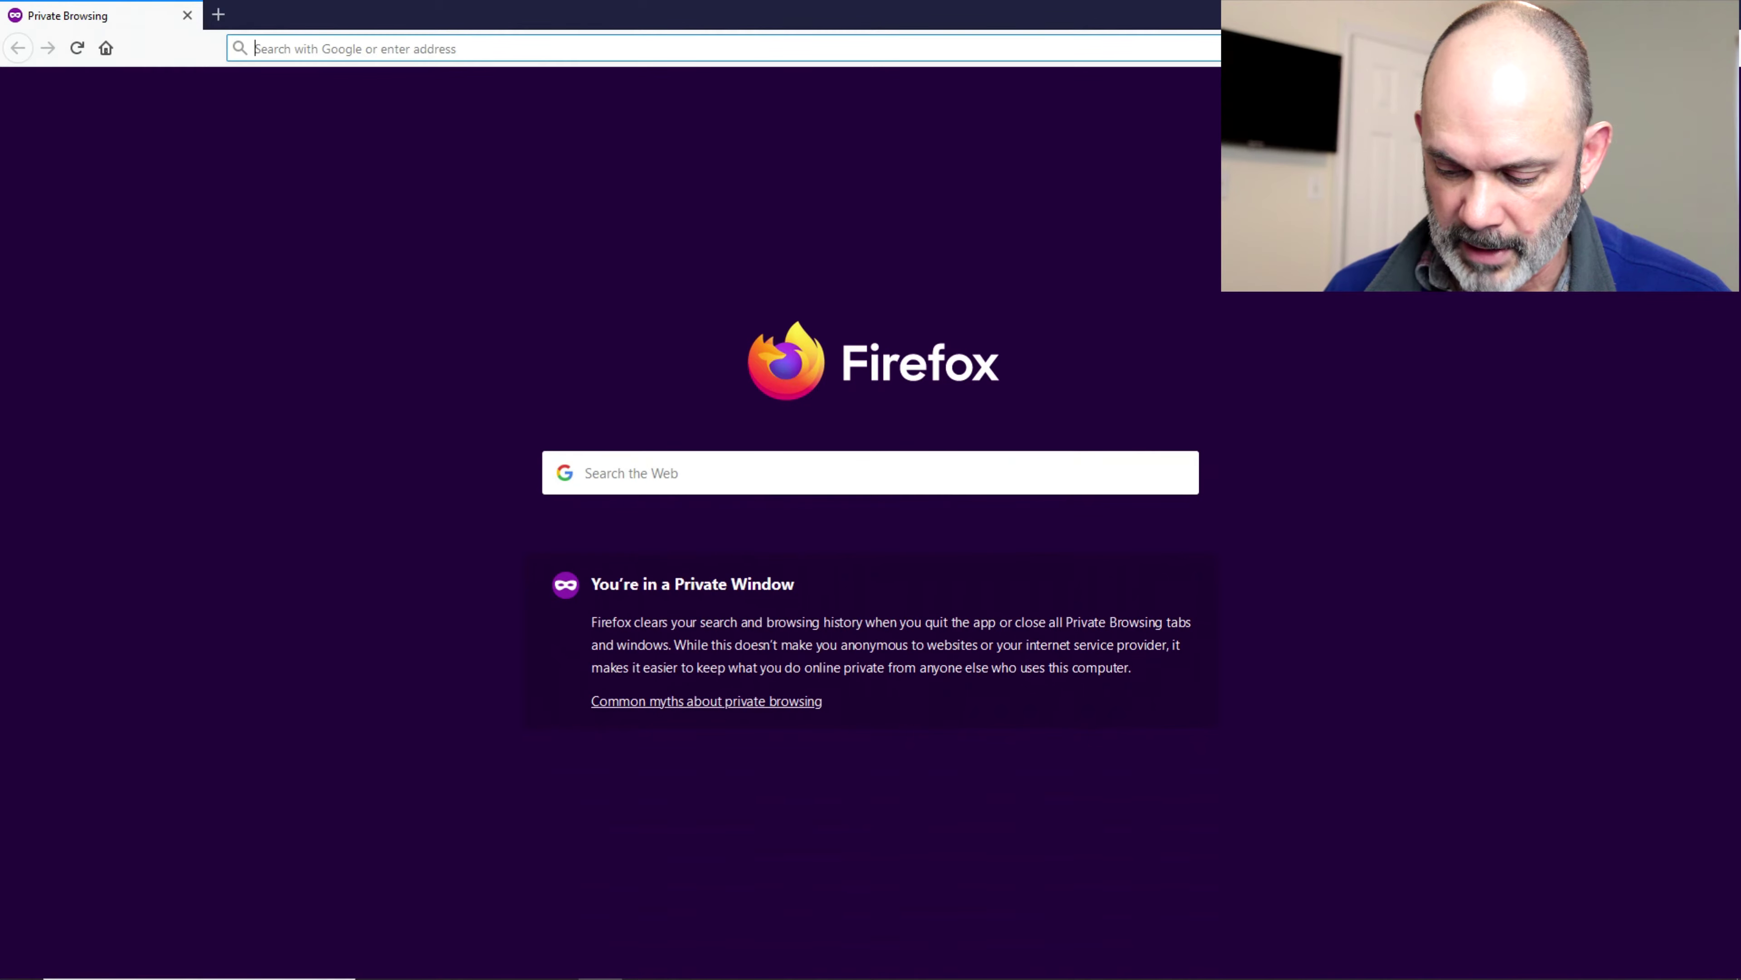
{"action": "type", "text": "192.1"}
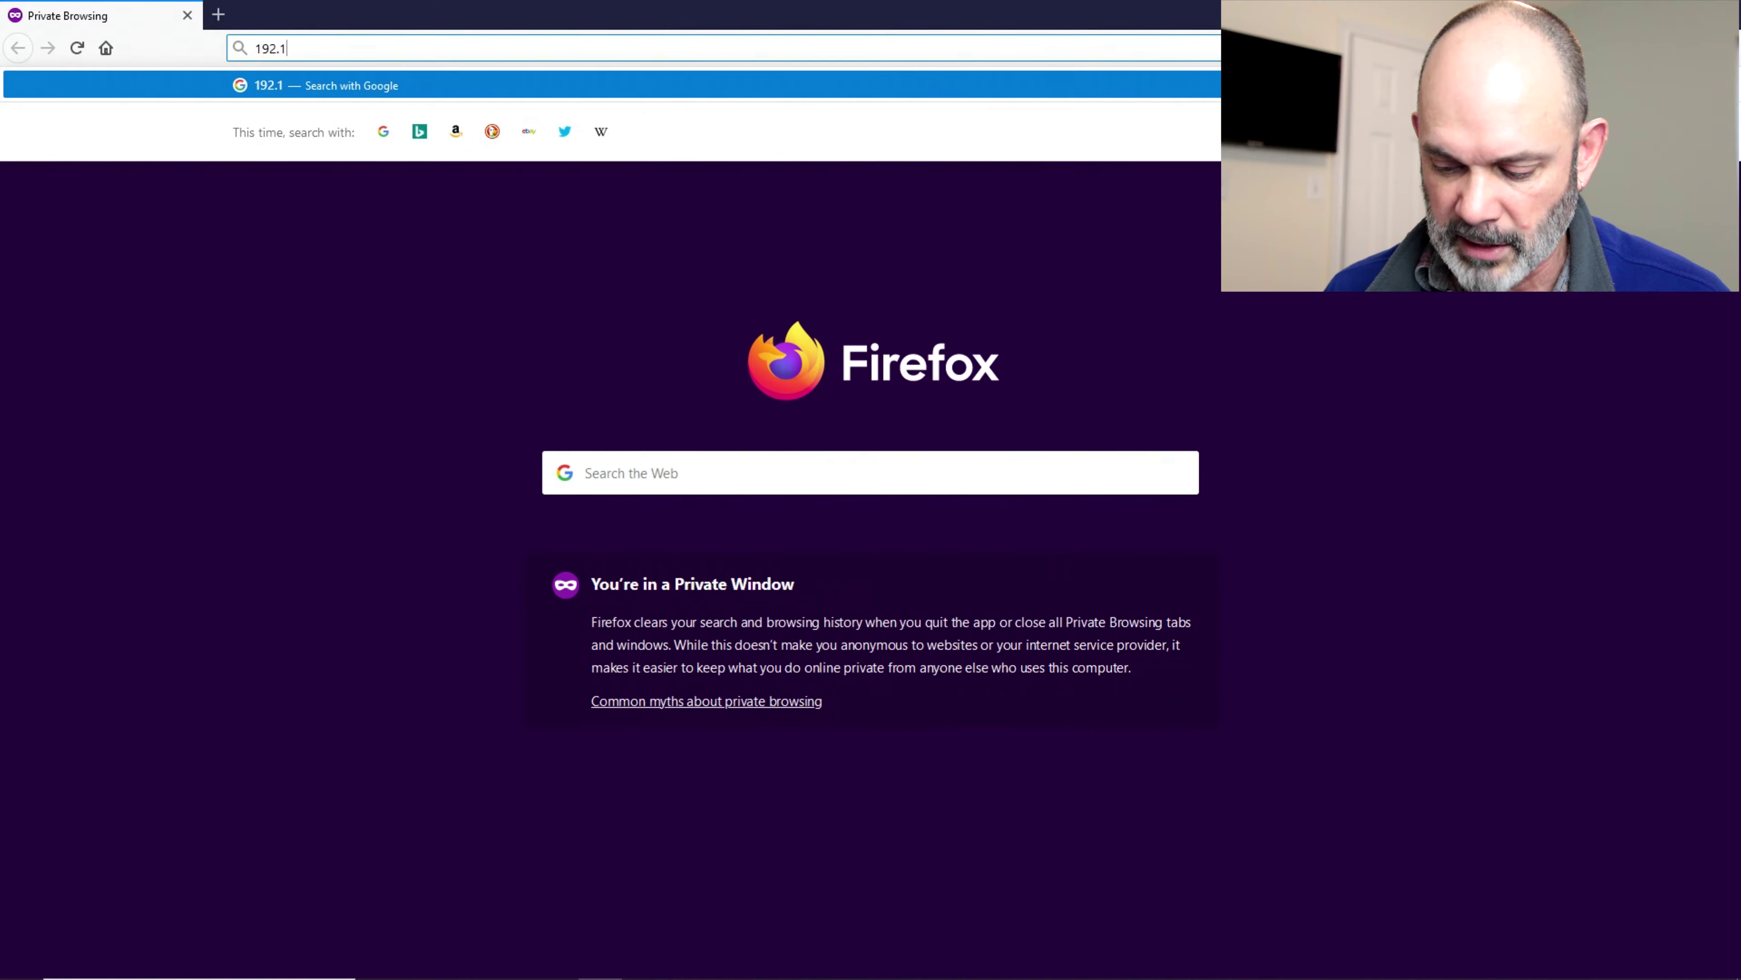
{"action": "type", "text": "68.1.1"}
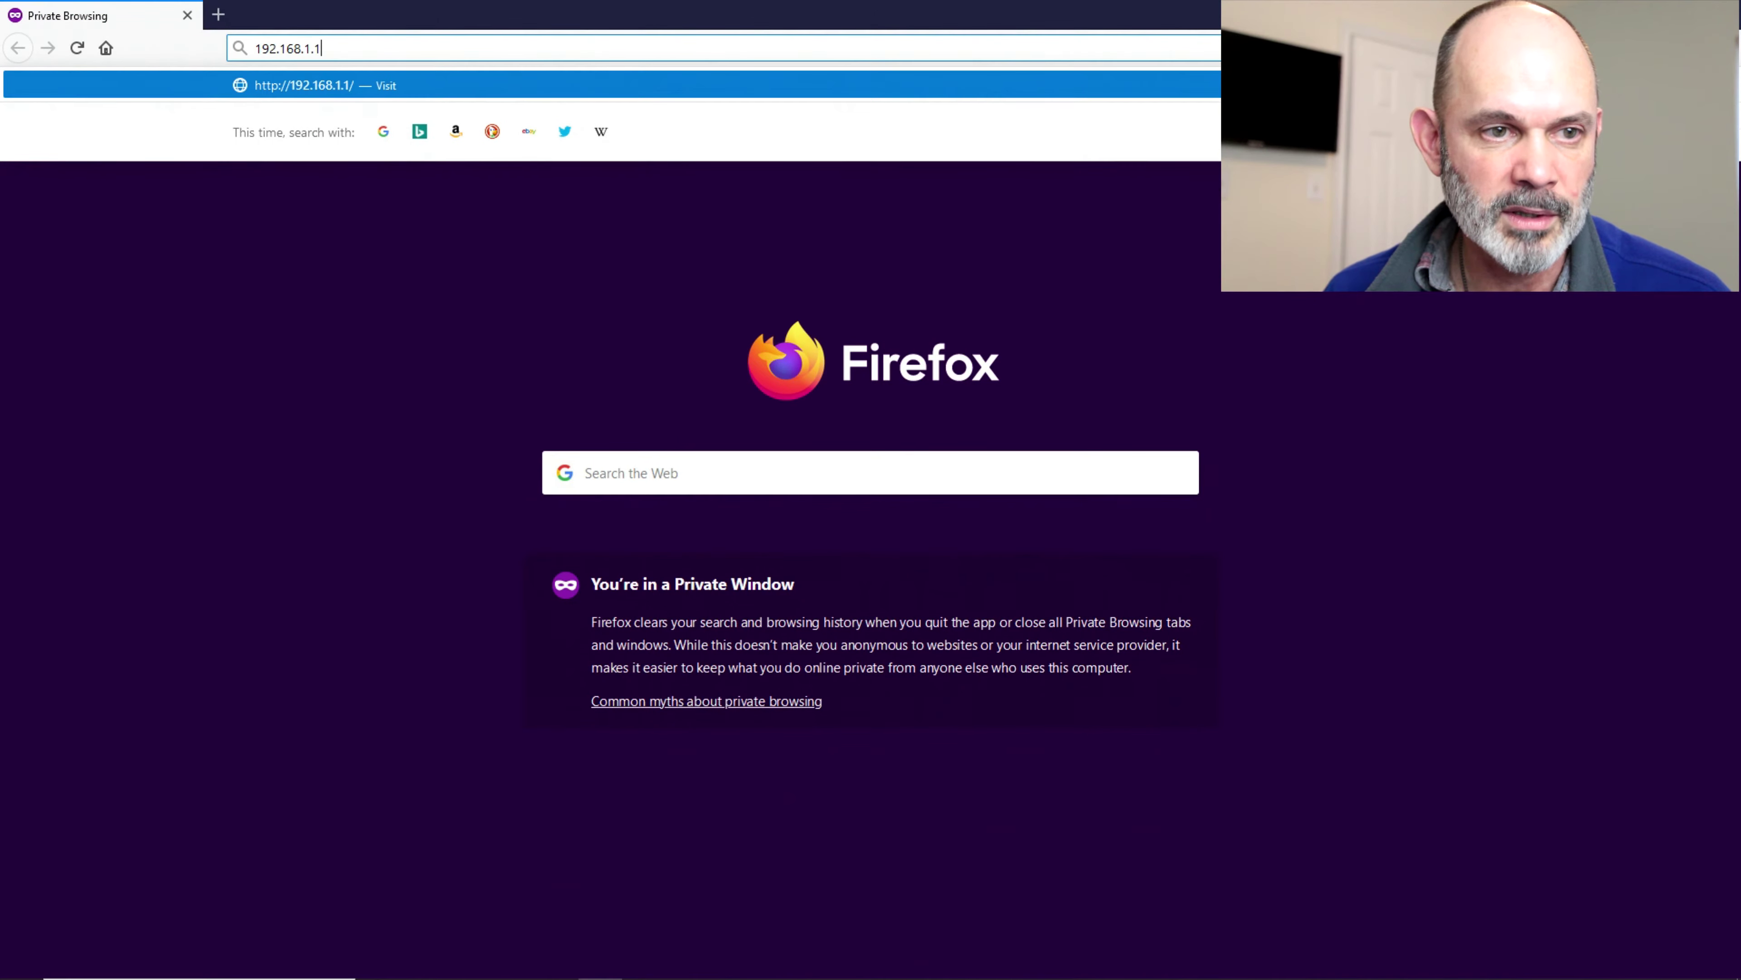
{"action": "key", "text": "Return"}
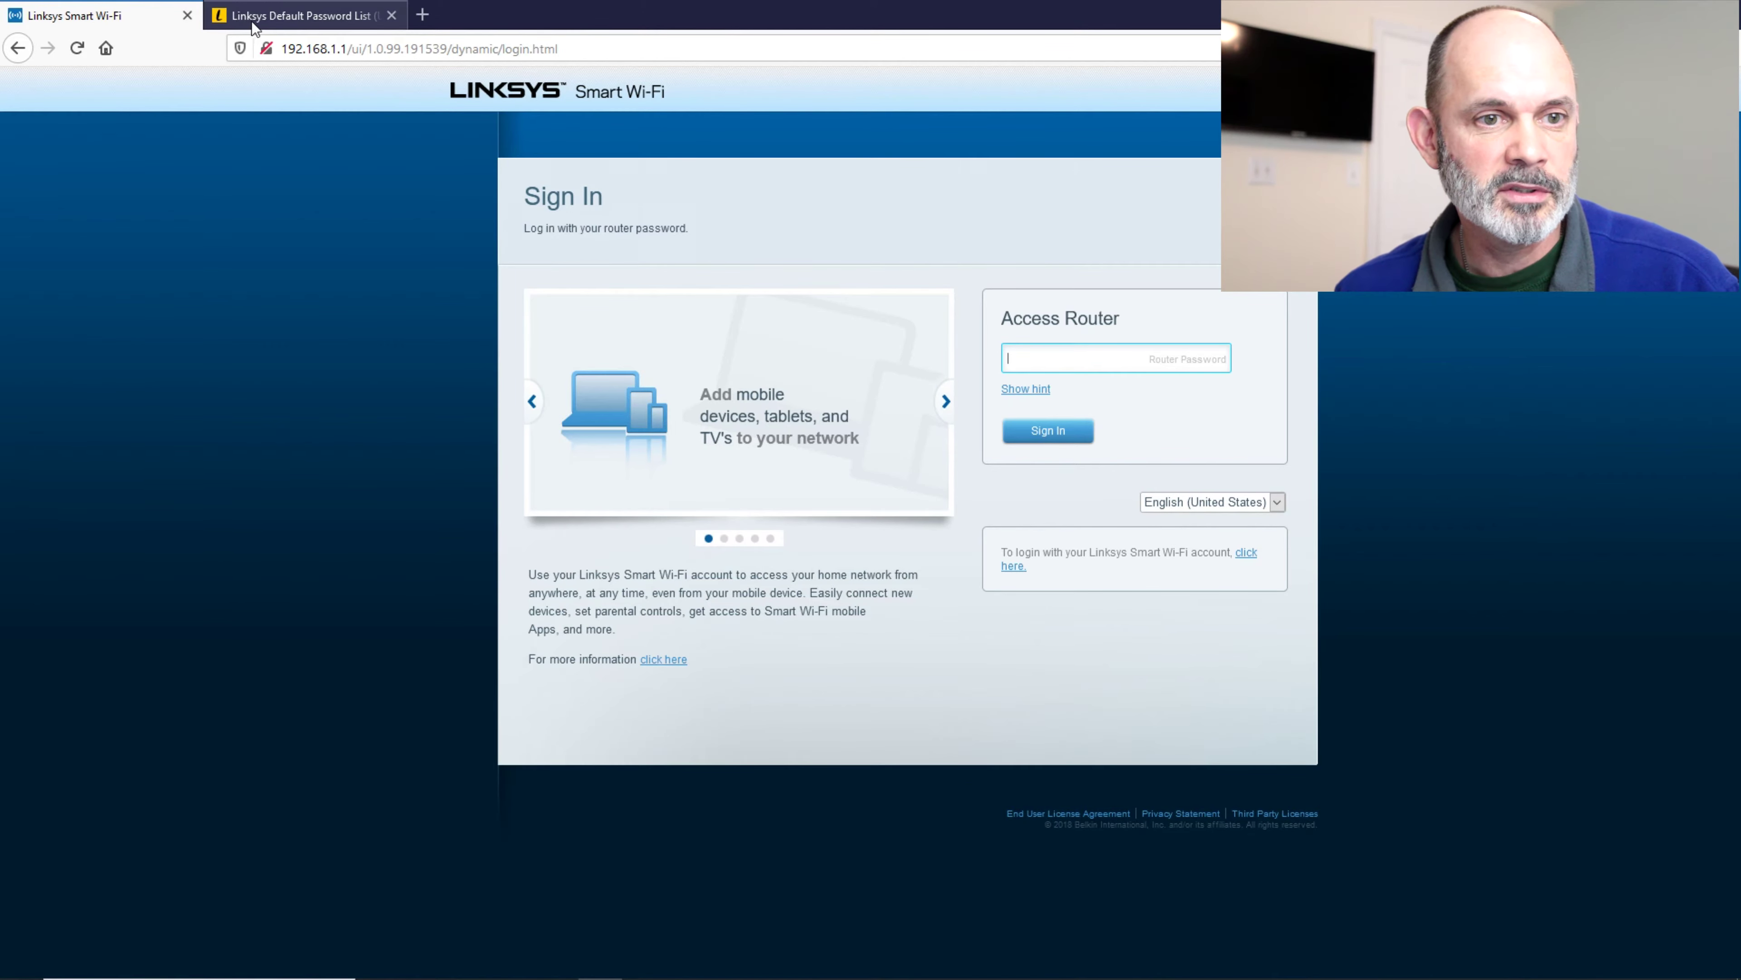
Search Google again for "Linksys ea8300 default password" and open Lifewire's Linksys Default Password List.
{"action": "left_click", "coordinate": [302, 15]}
{"action": "left_click", "coordinate": [16, 52]}
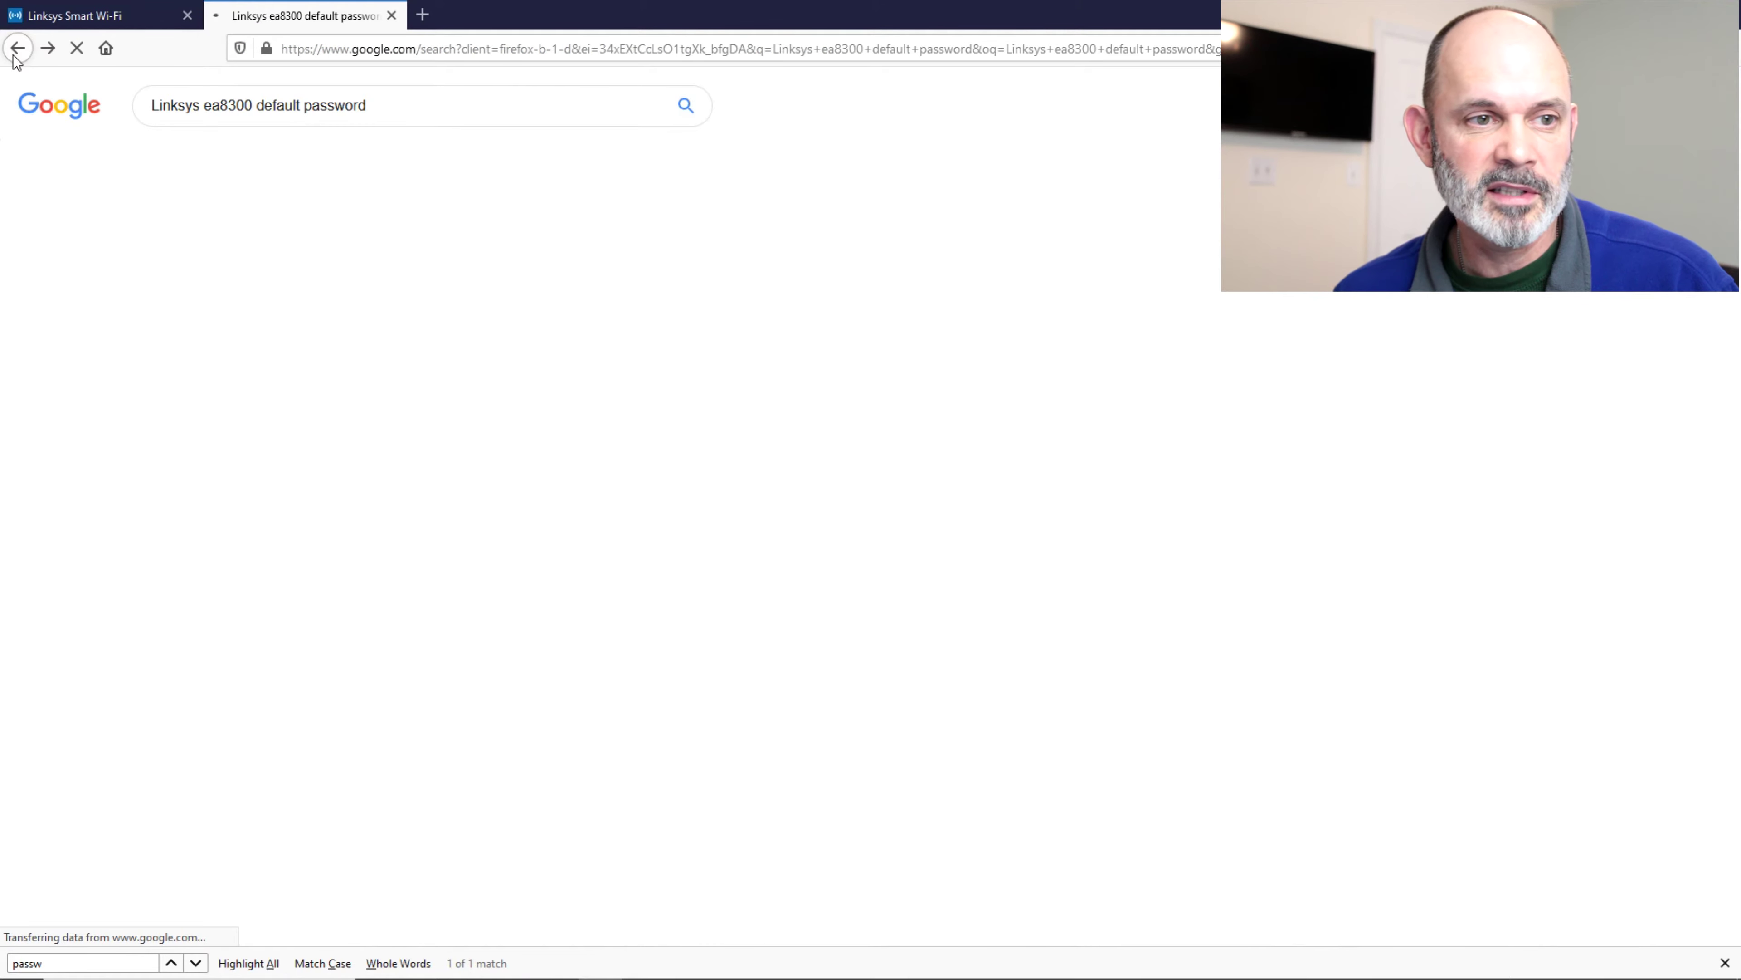
{"action": "left_click", "coordinate": [434, 110]}
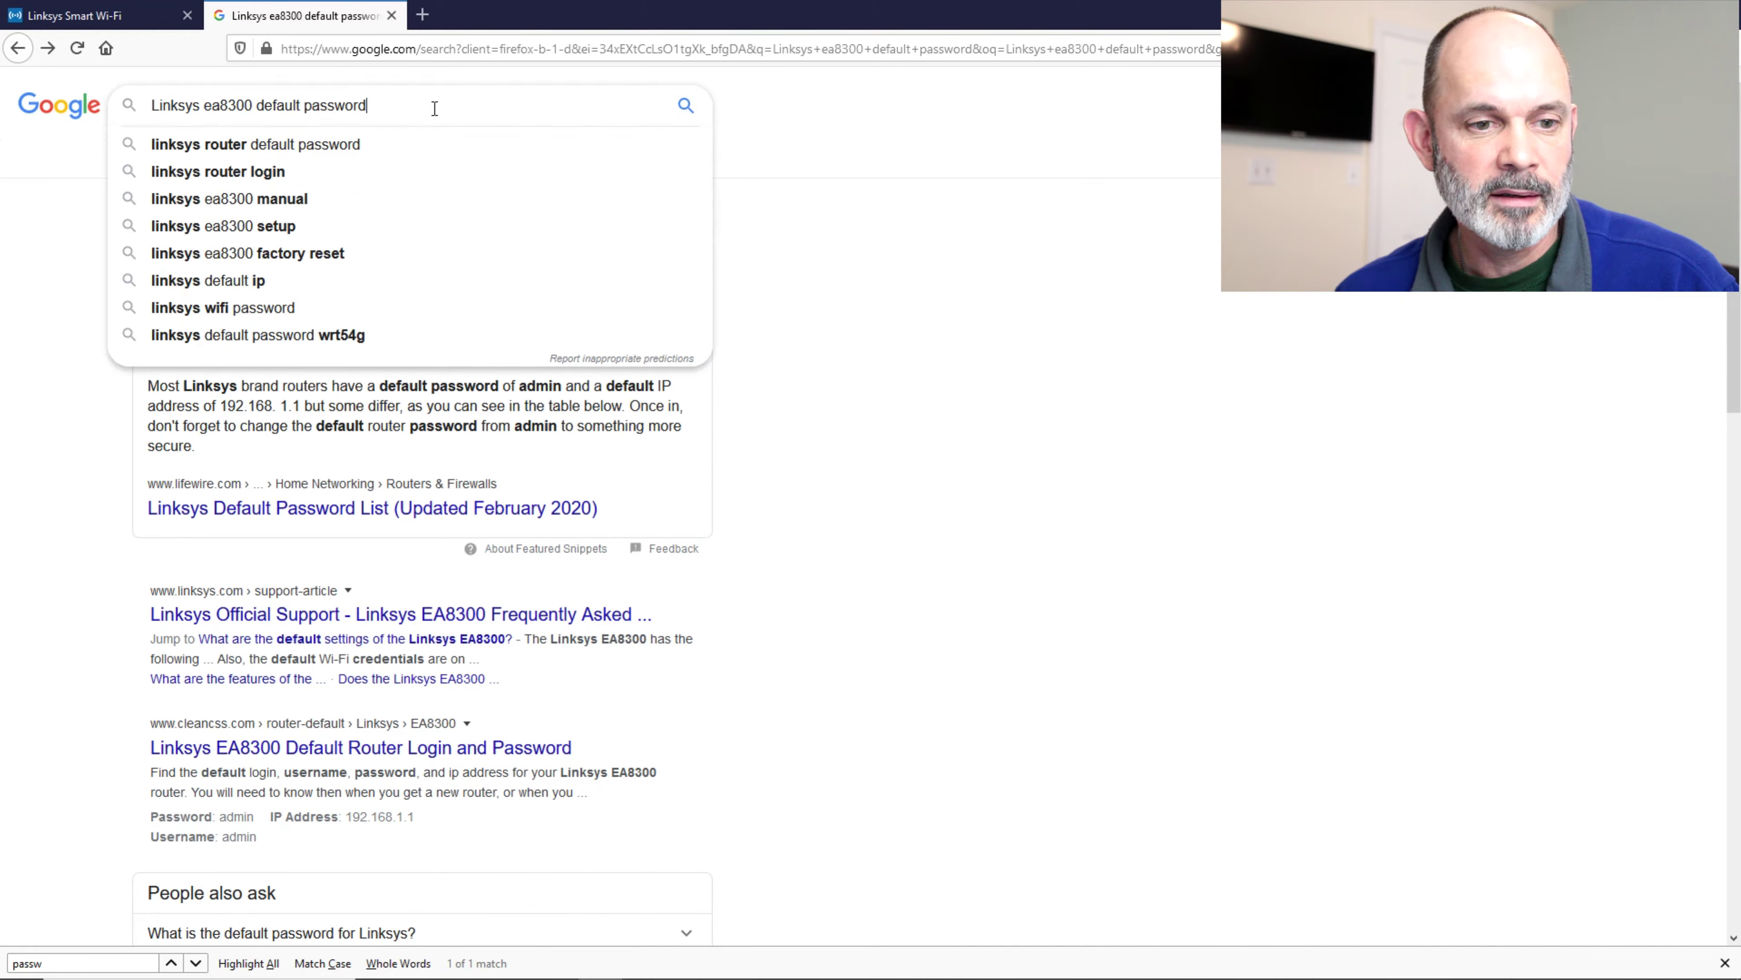
{"action": "left_click", "coordinate": [999, 206]}
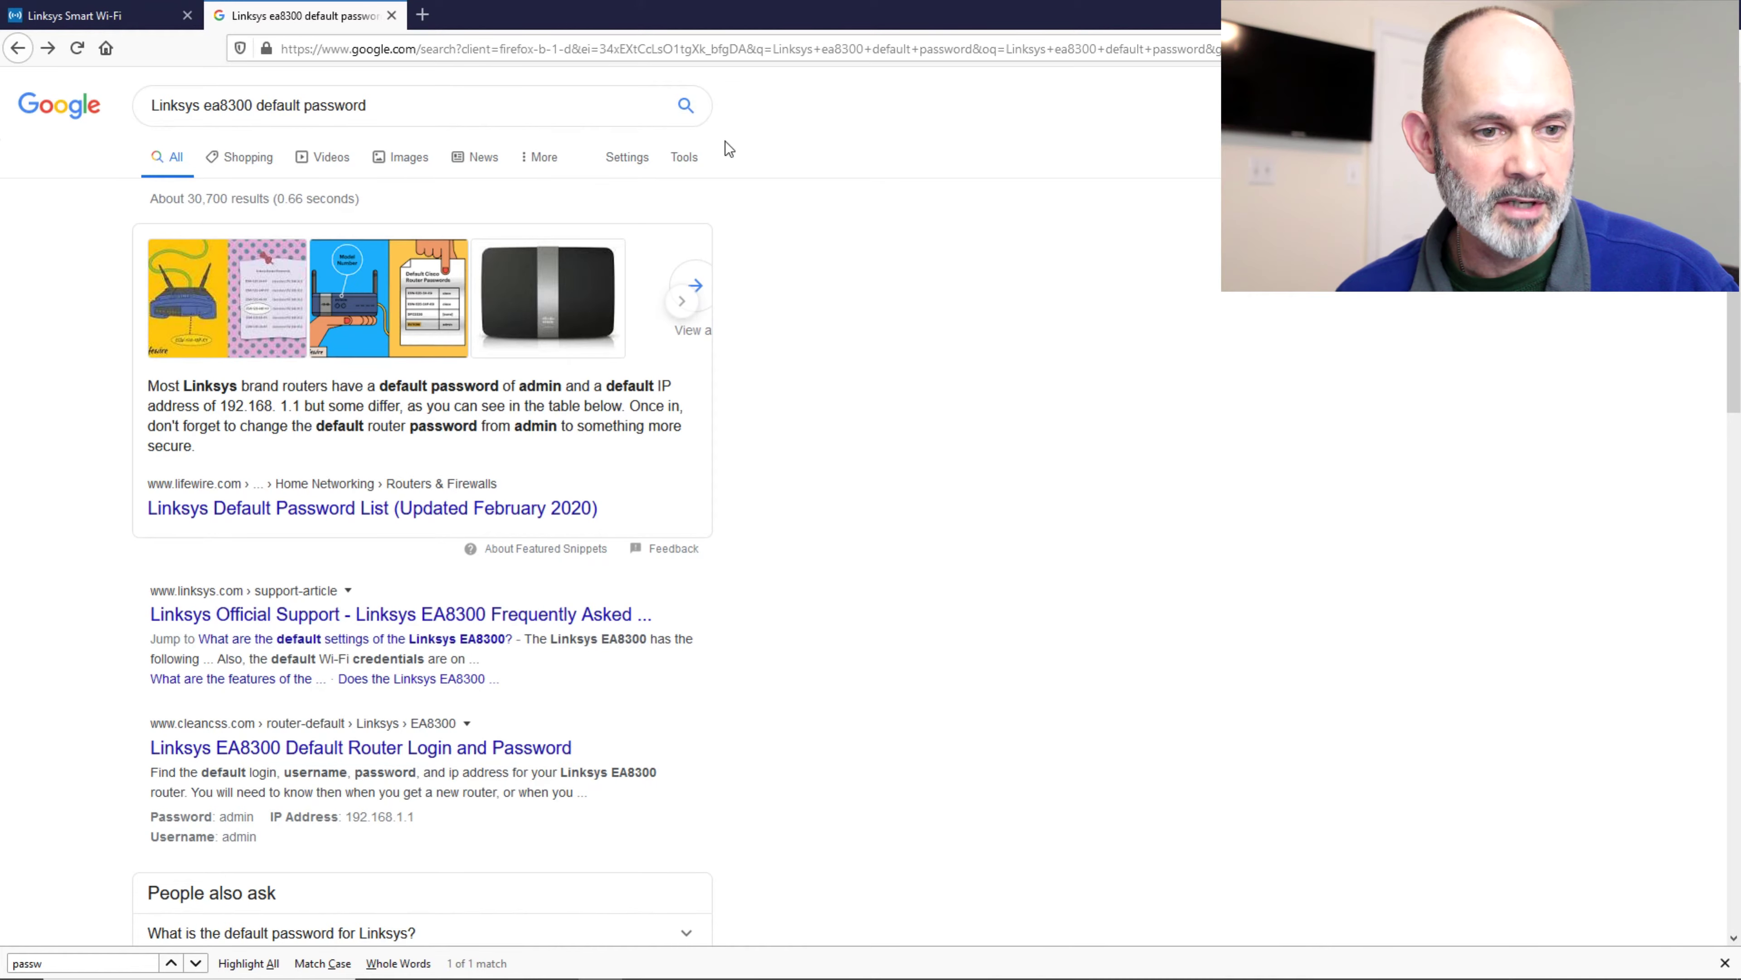
{"action": "left_click", "coordinate": [689, 117]}
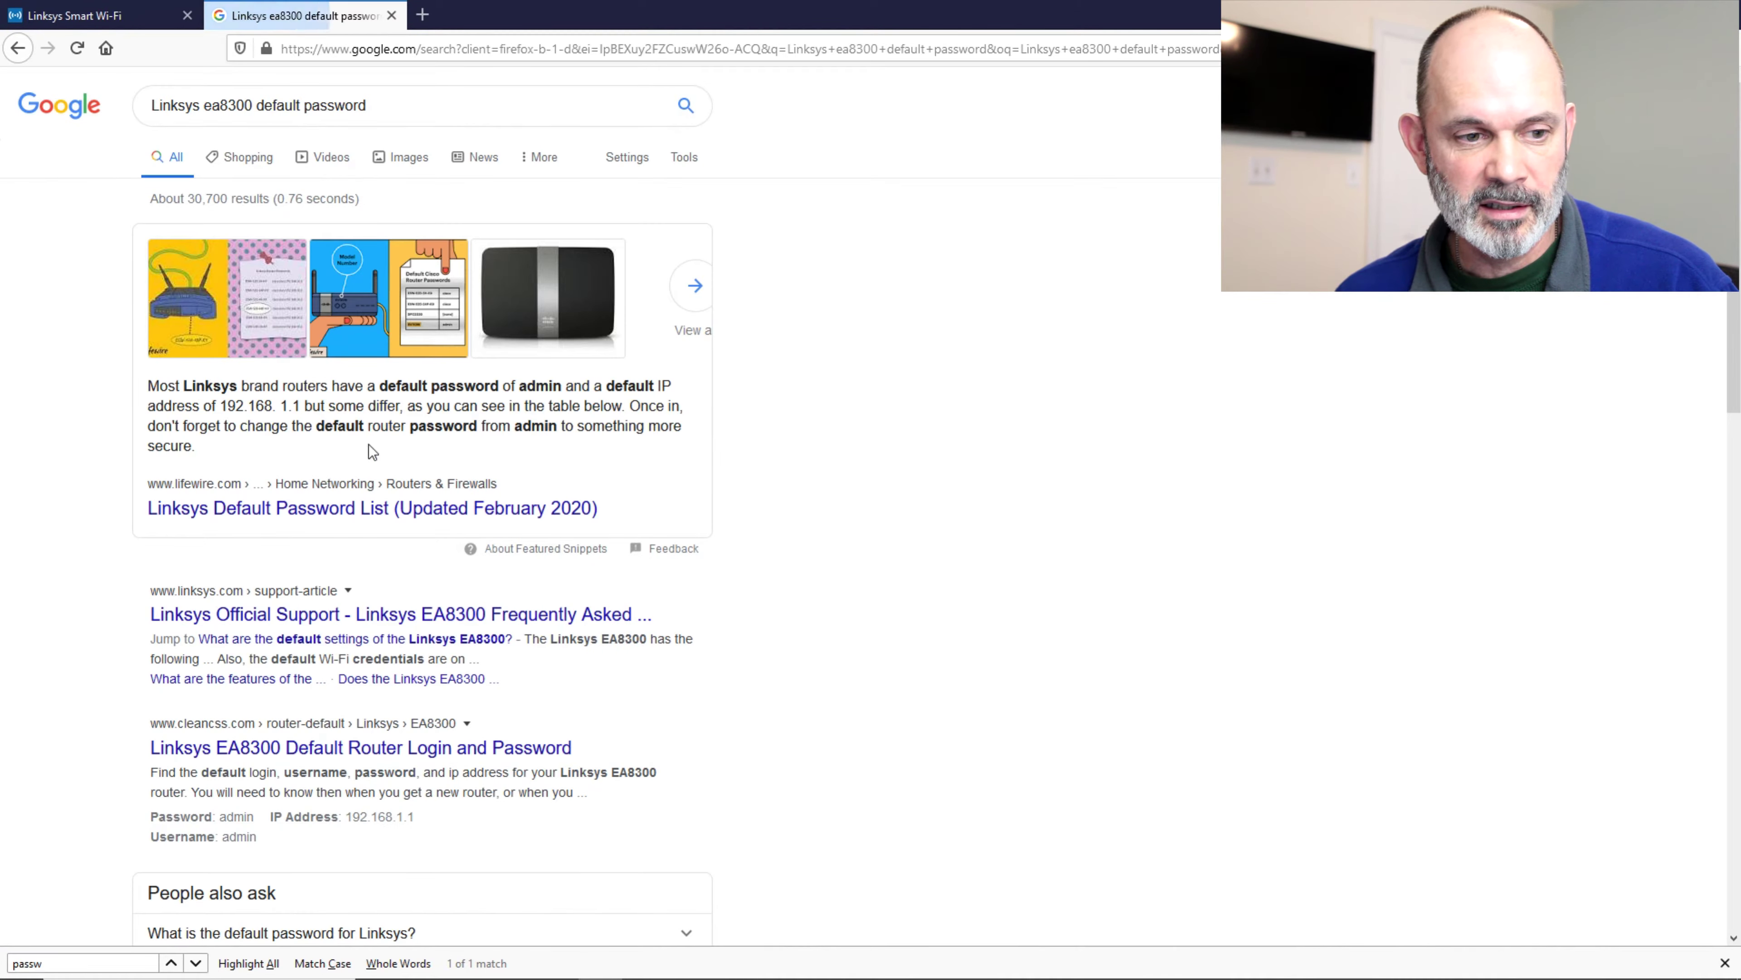
{"action": "left_click", "coordinate": [361, 519]}
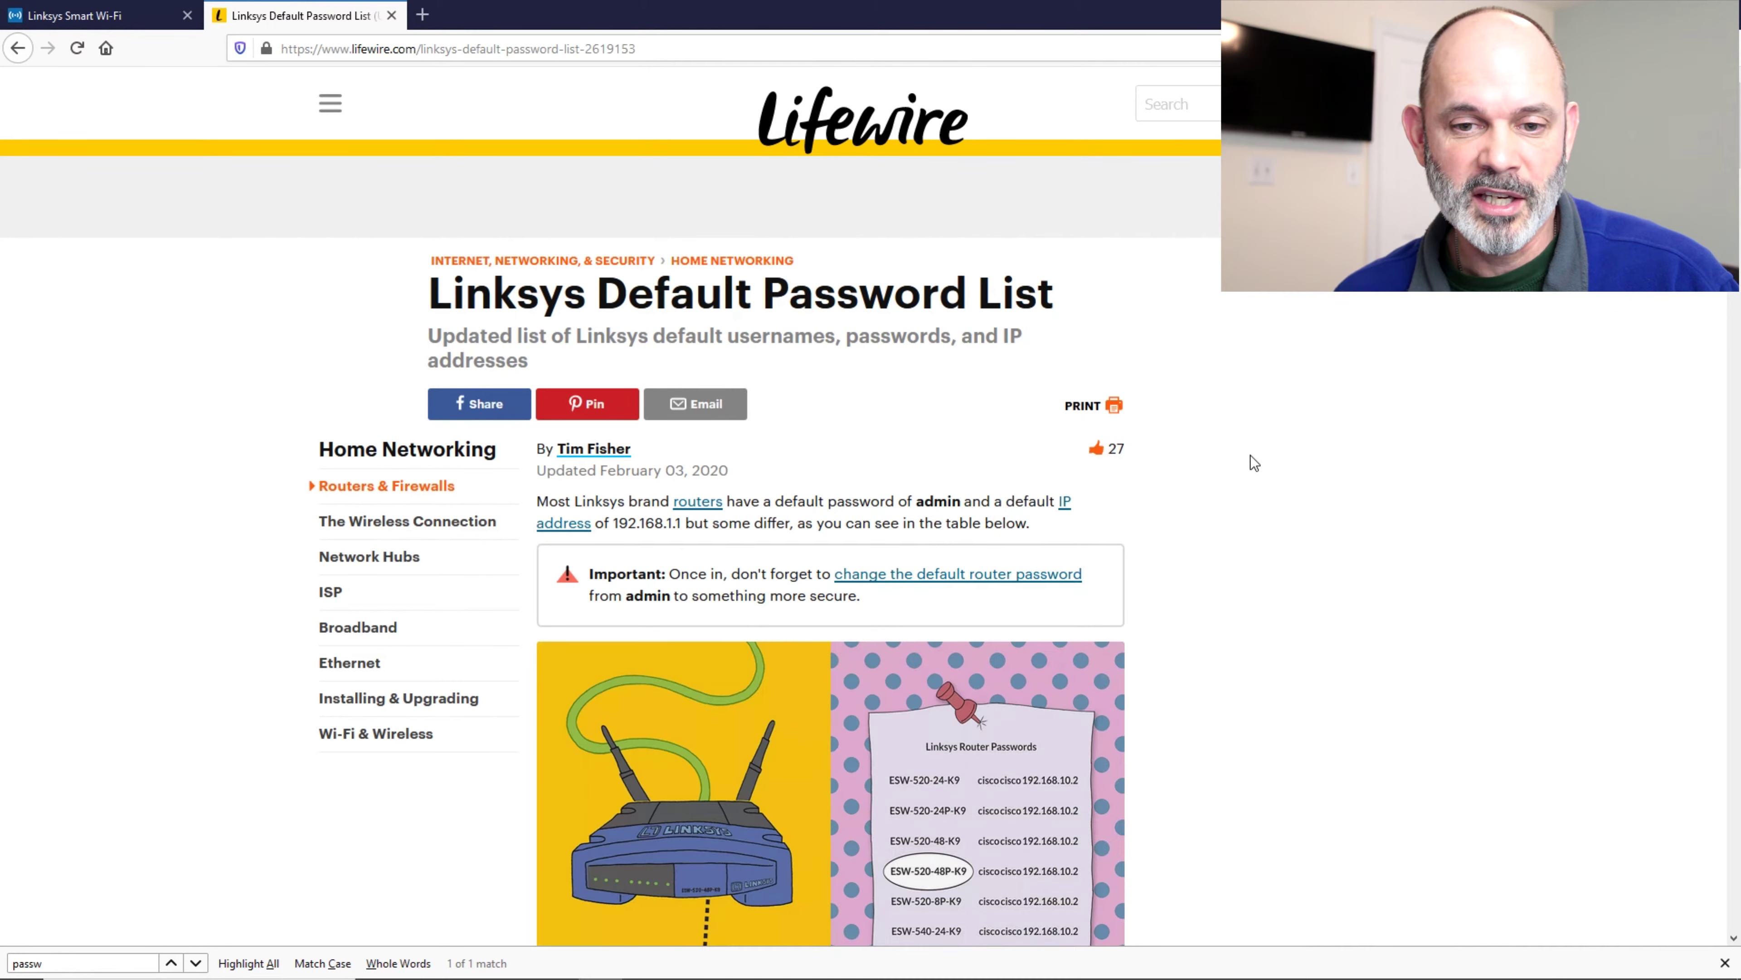
Look up the EA8300 model's default username, password and IP address in the Linksys default password table.
{"action": "scroll", "coordinate": [1256, 454], "scroll_direction": "down", "scroll_amount": 2}
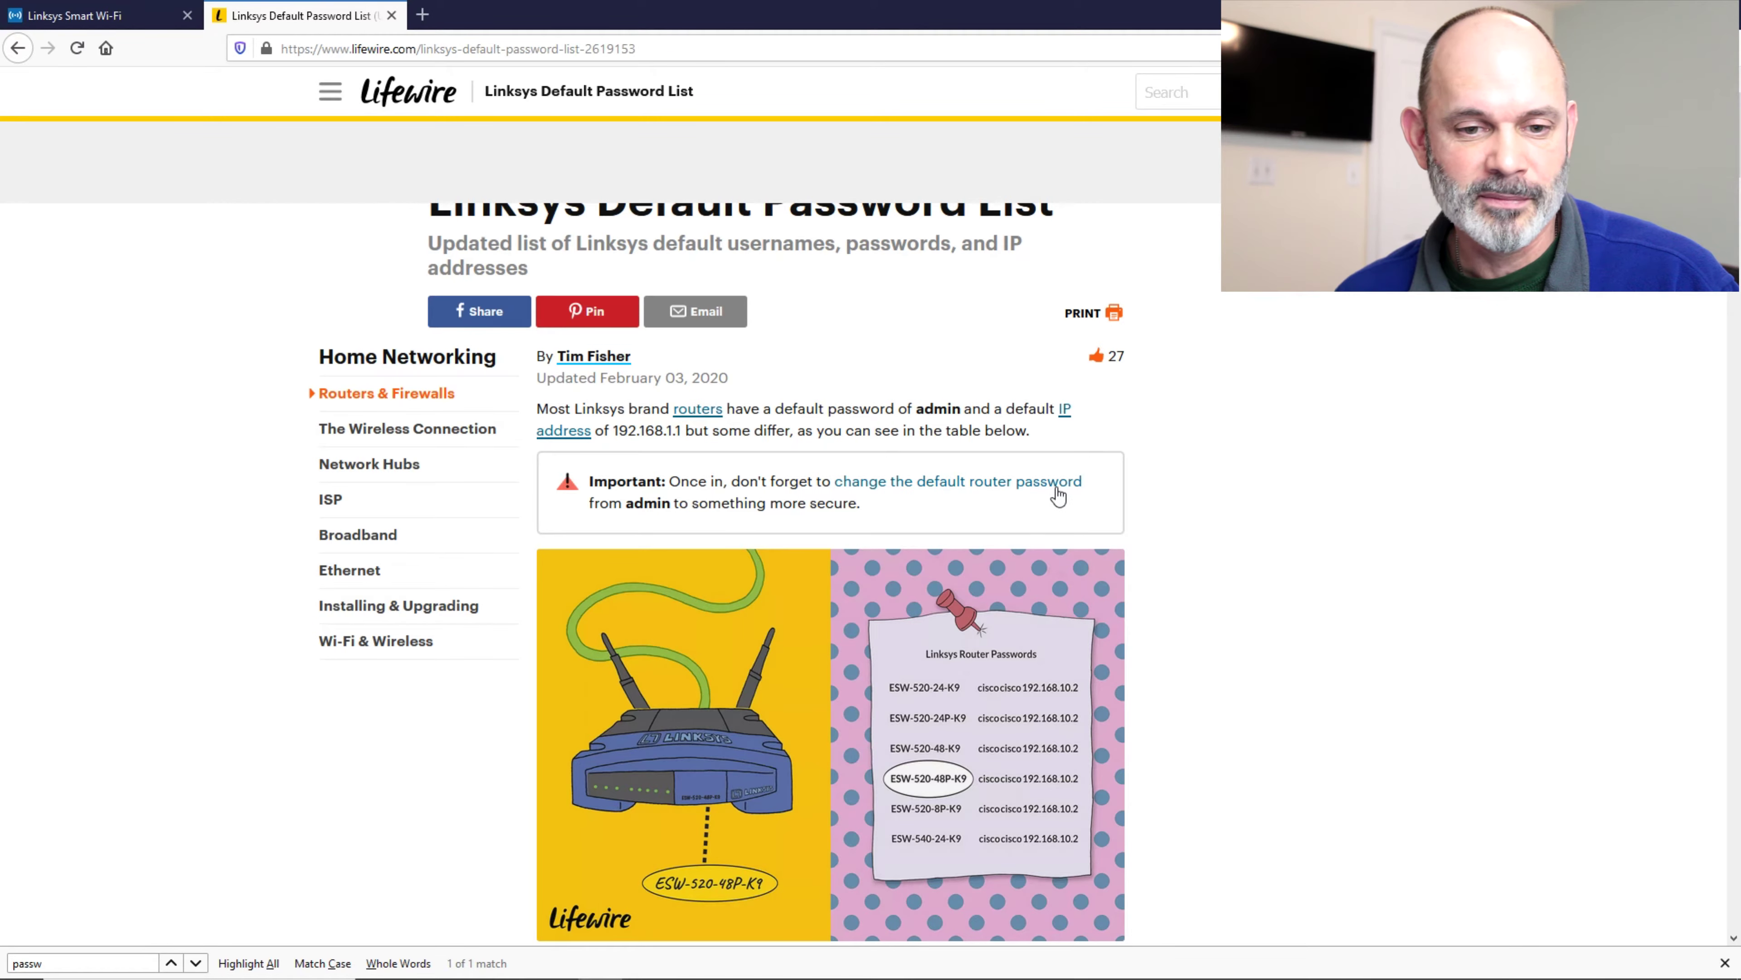
{"action": "scroll", "coordinate": [1322, 451], "scroll_direction": "down", "scroll_amount": 2}
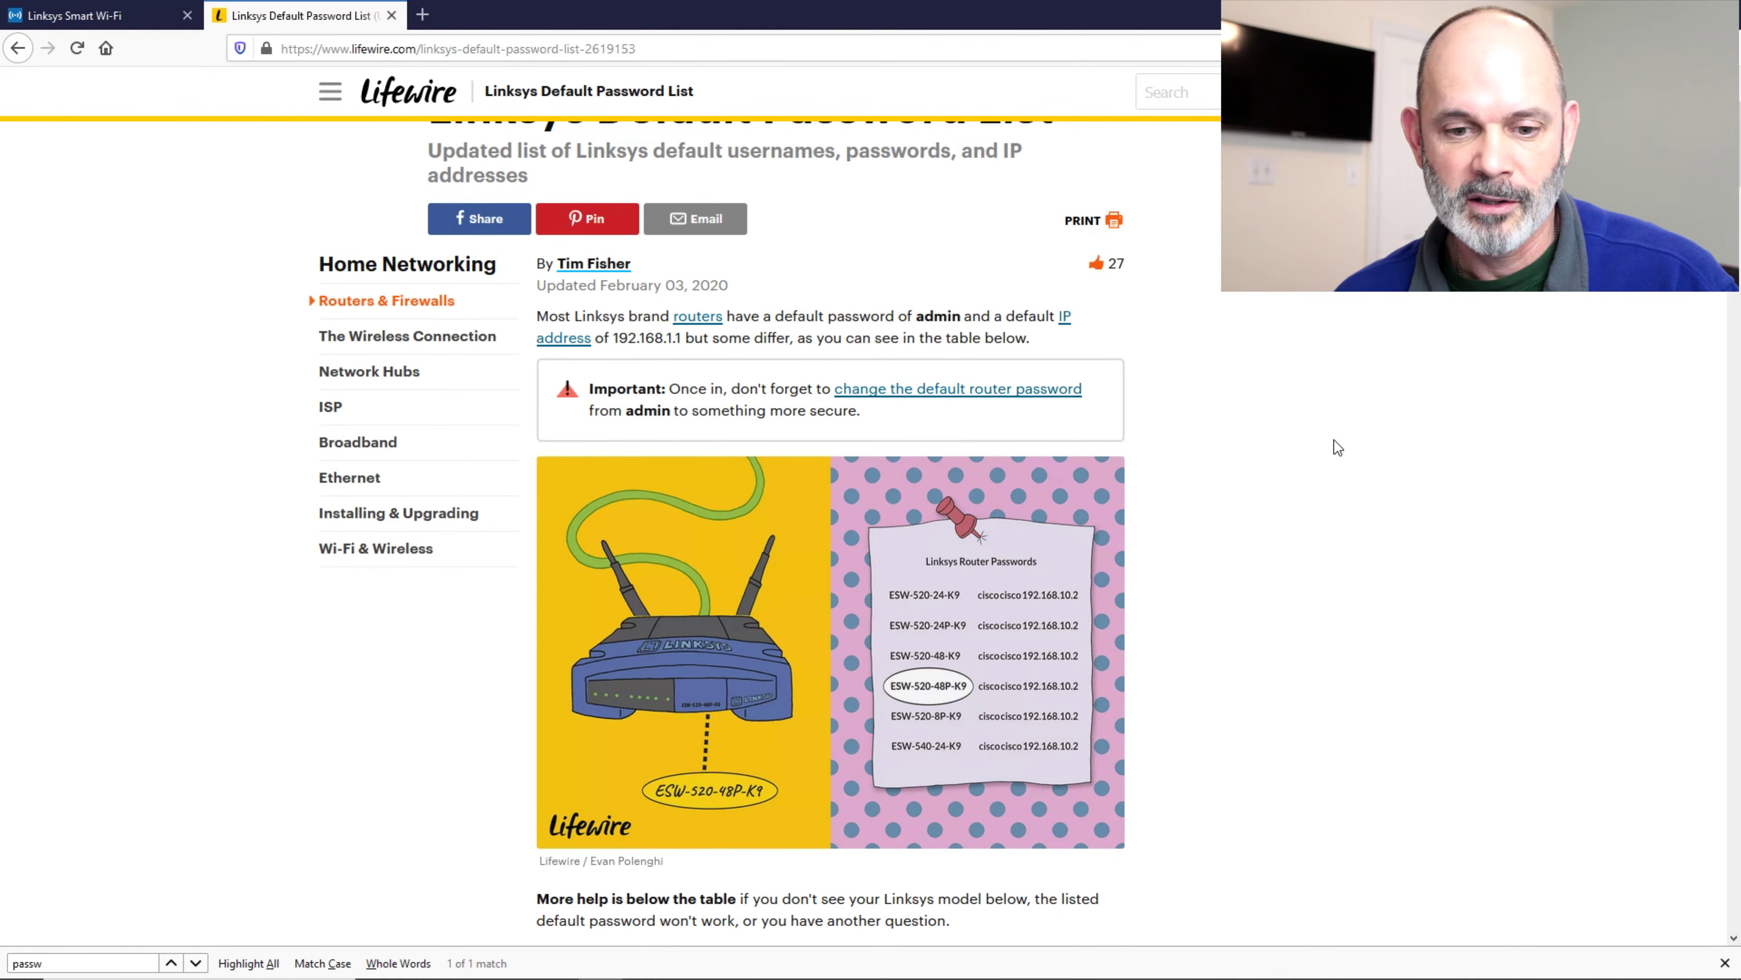
{"action": "scroll", "coordinate": [1333, 440], "scroll_direction": "down", "scroll_amount": 10}
{"action": "scroll", "coordinate": [1335, 438], "scroll_direction": "down", "scroll_amount": 10}
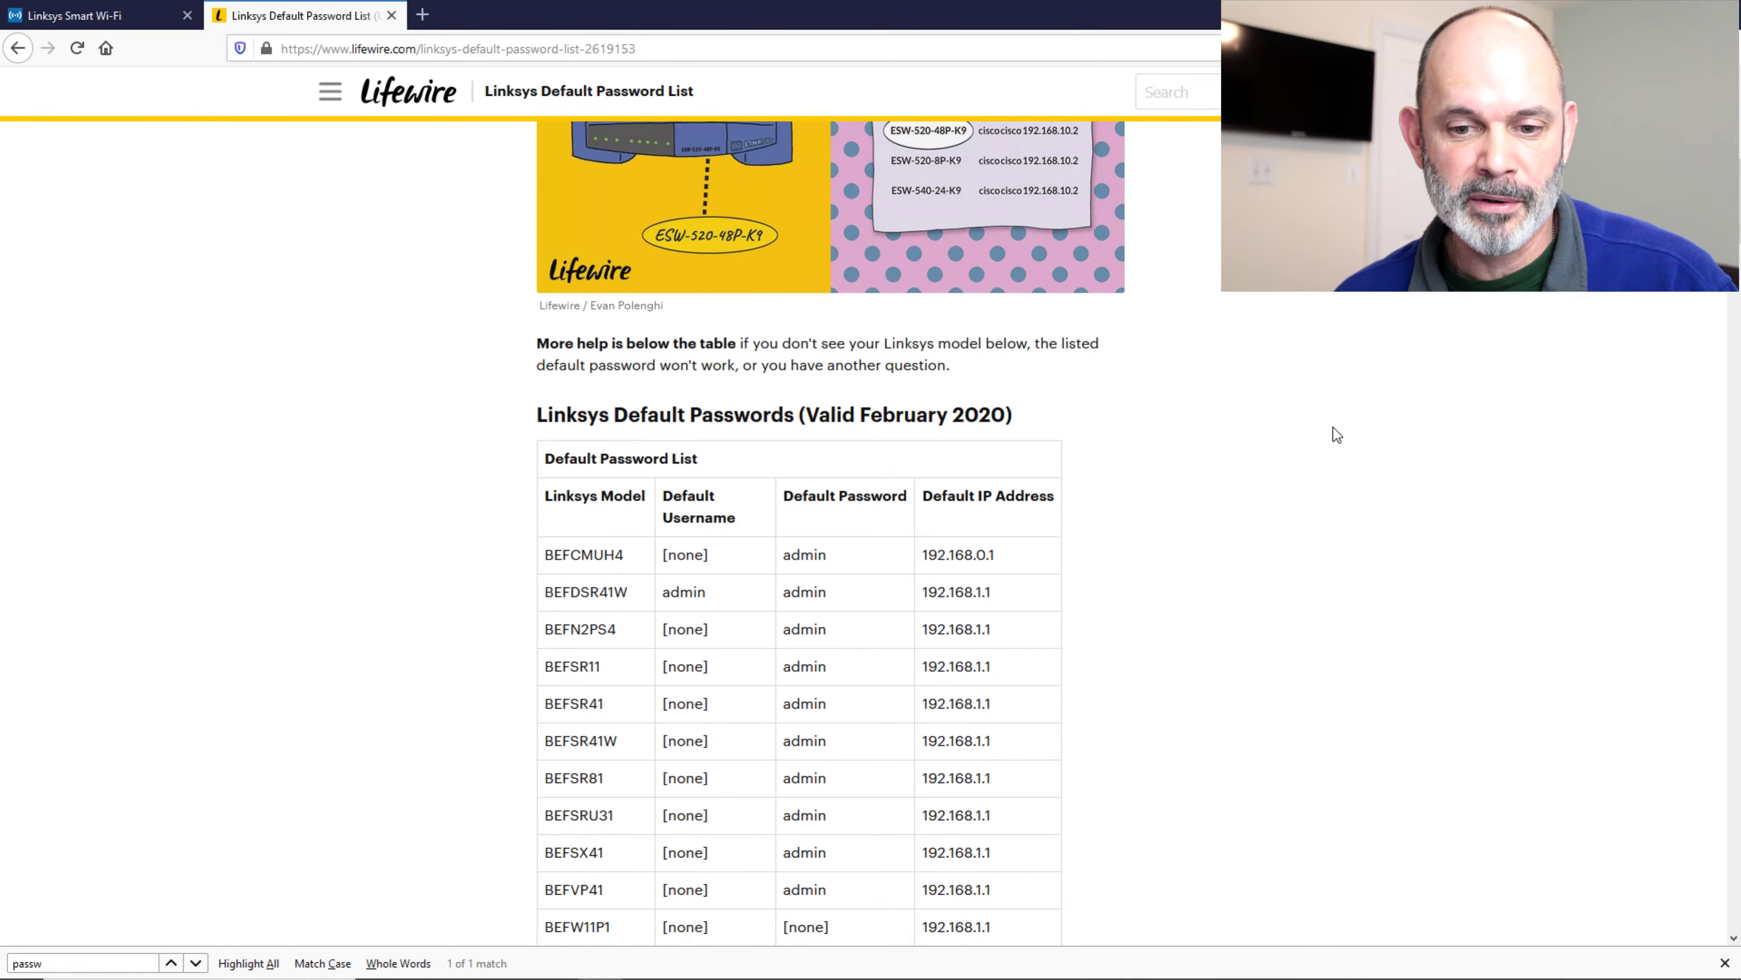
{"action": "scroll", "coordinate": [1333, 425], "scroll_direction": "down", "scroll_amount": 10}
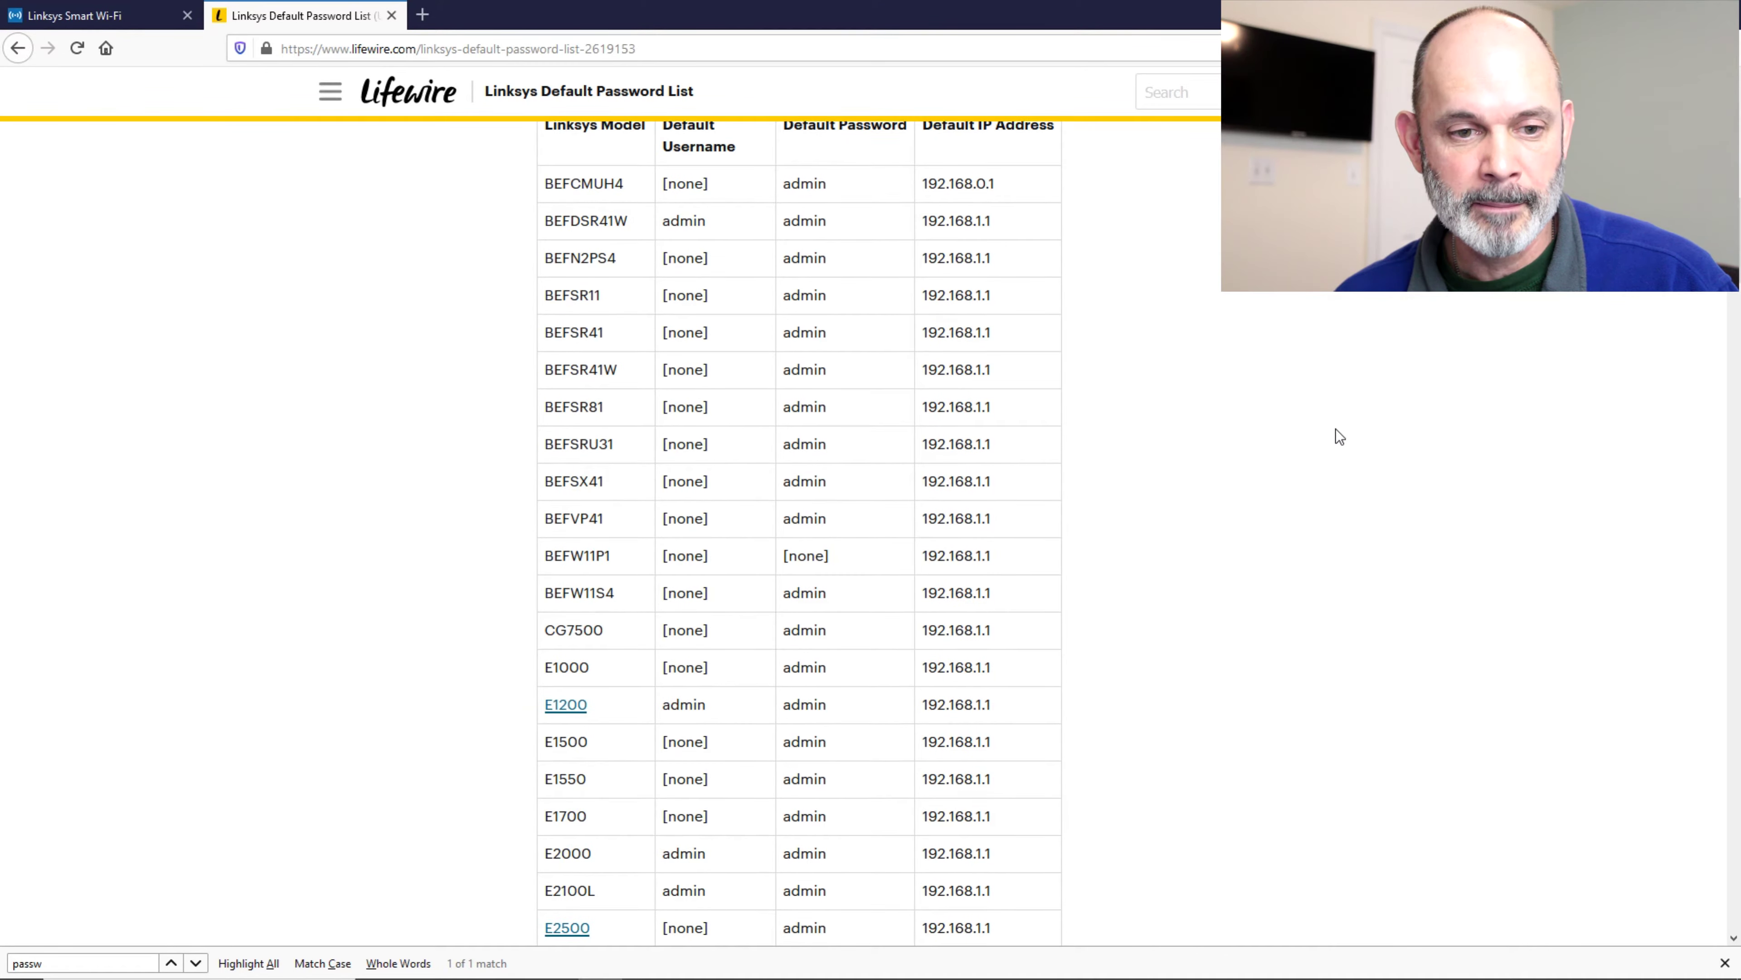
{"action": "scroll", "coordinate": [1344, 434], "scroll_direction": "down", "scroll_amount": 16}
{"action": "scroll", "coordinate": [1342, 428], "scroll_direction": "up", "scroll_amount": 2}
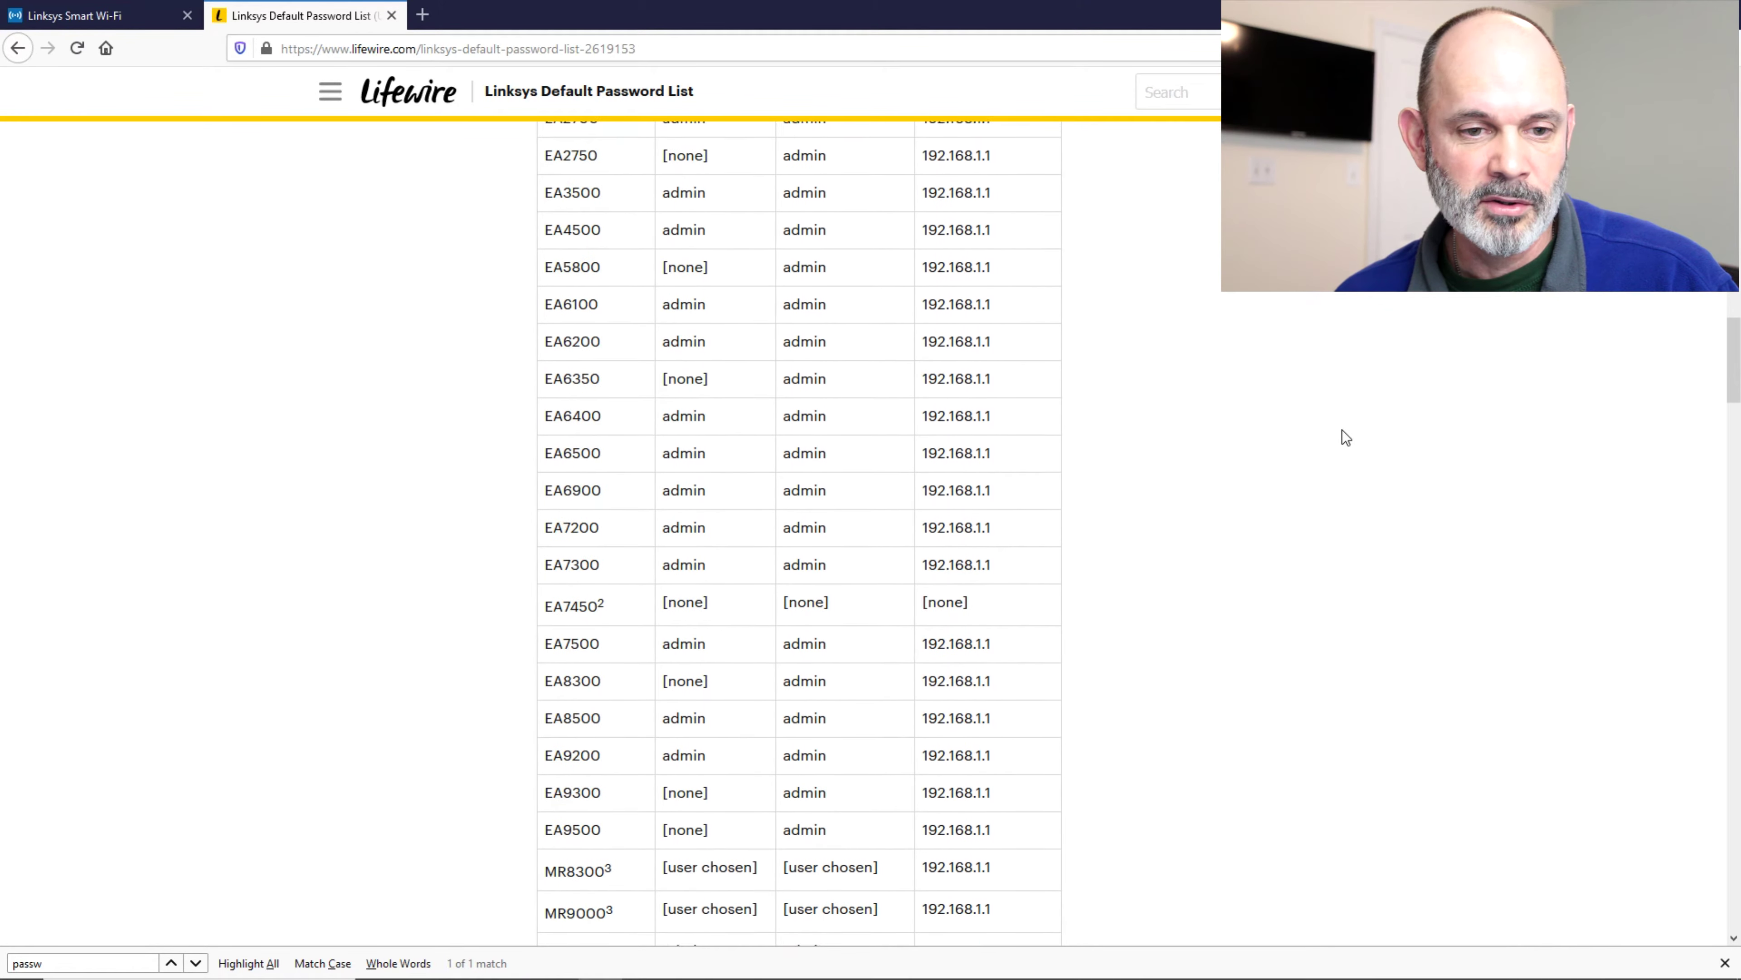
{"action": "scroll", "coordinate": [1338, 434], "scroll_direction": "down", "scroll_amount": 2}
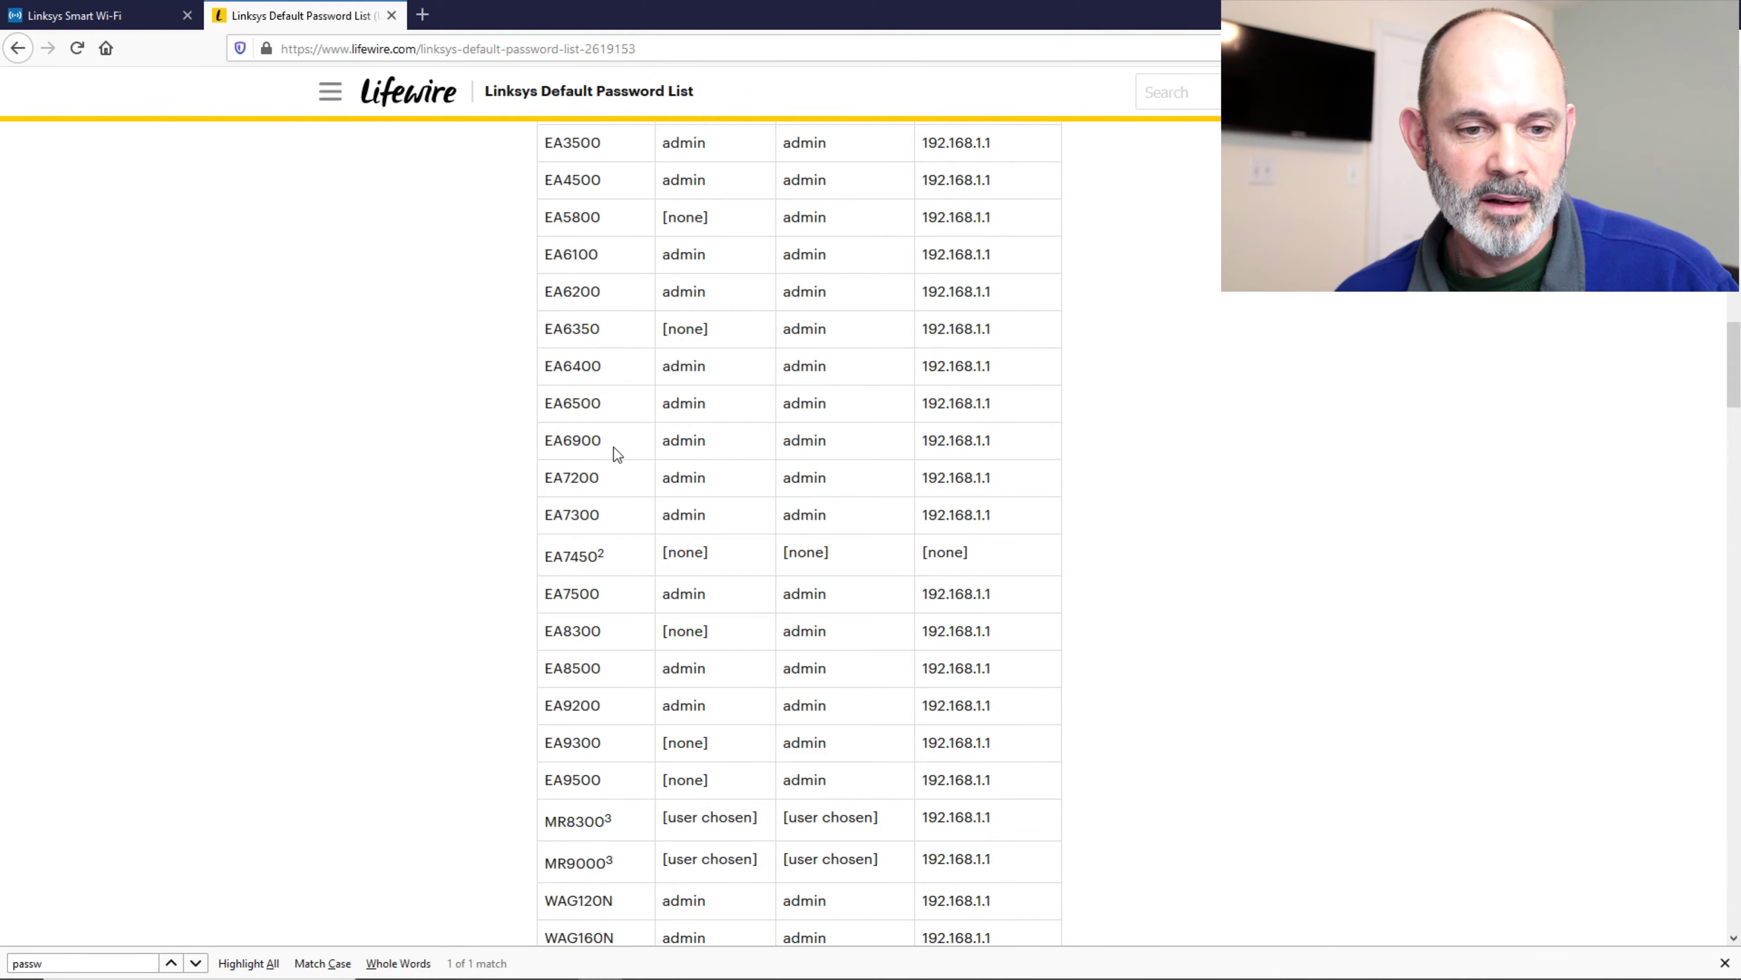
{"action": "scroll", "coordinate": [679, 415], "scroll_direction": "down", "scroll_amount": 4}
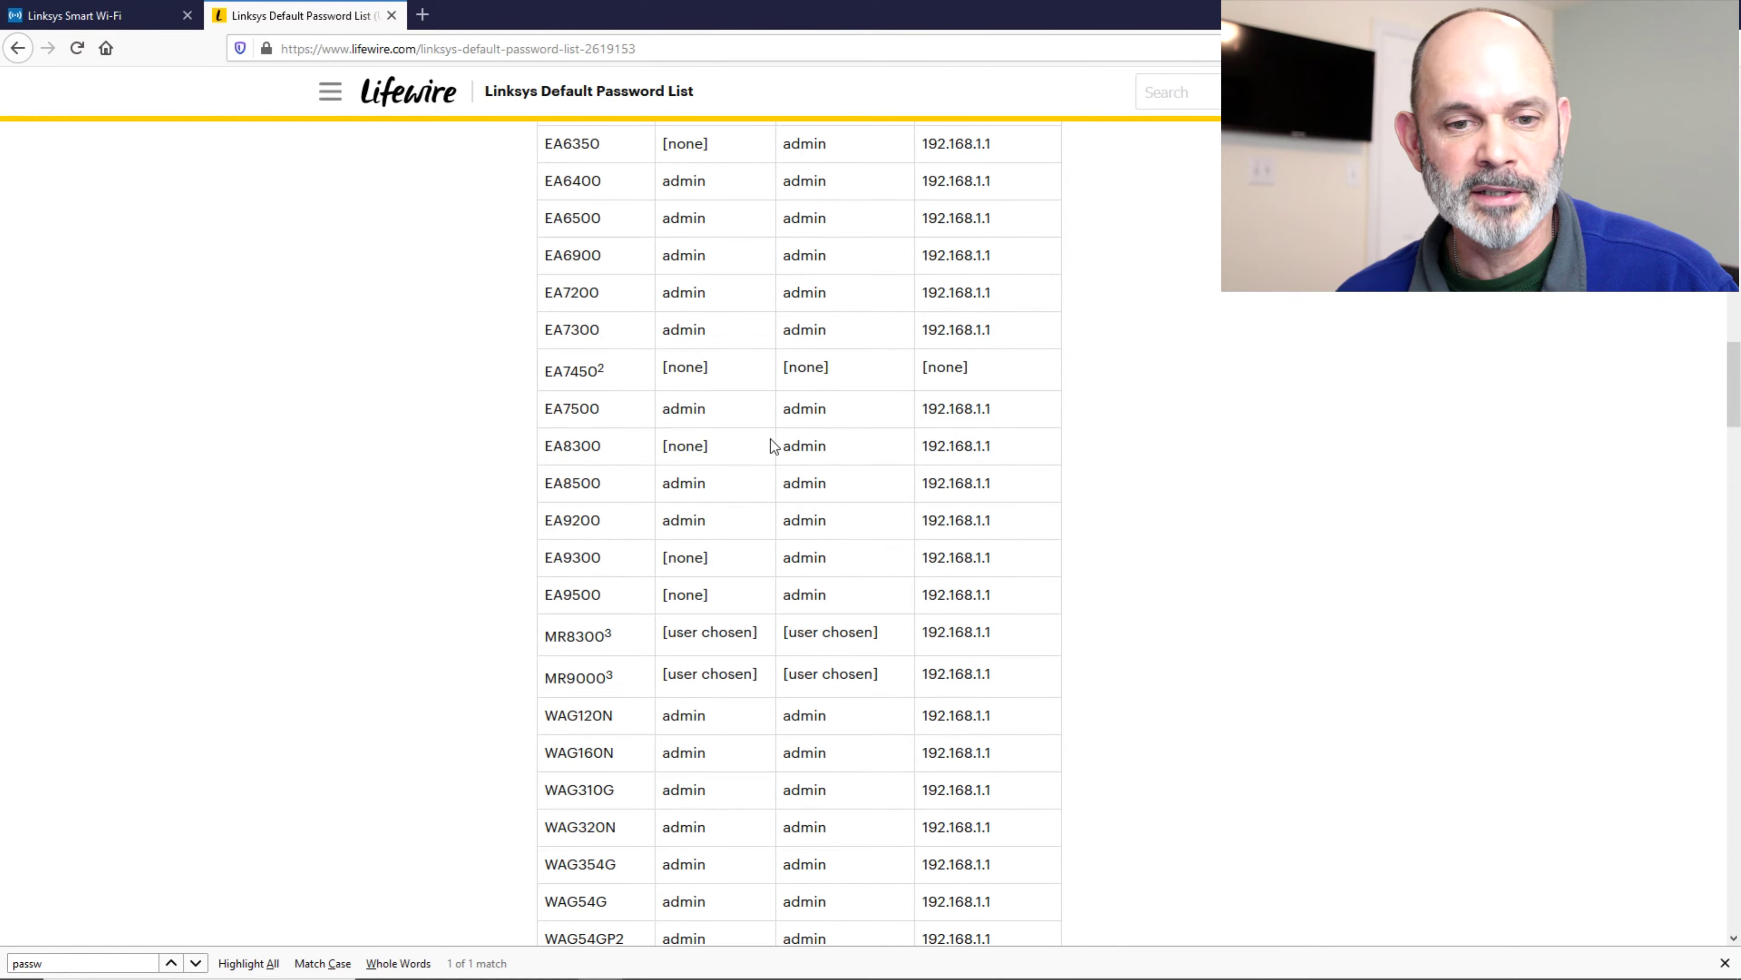
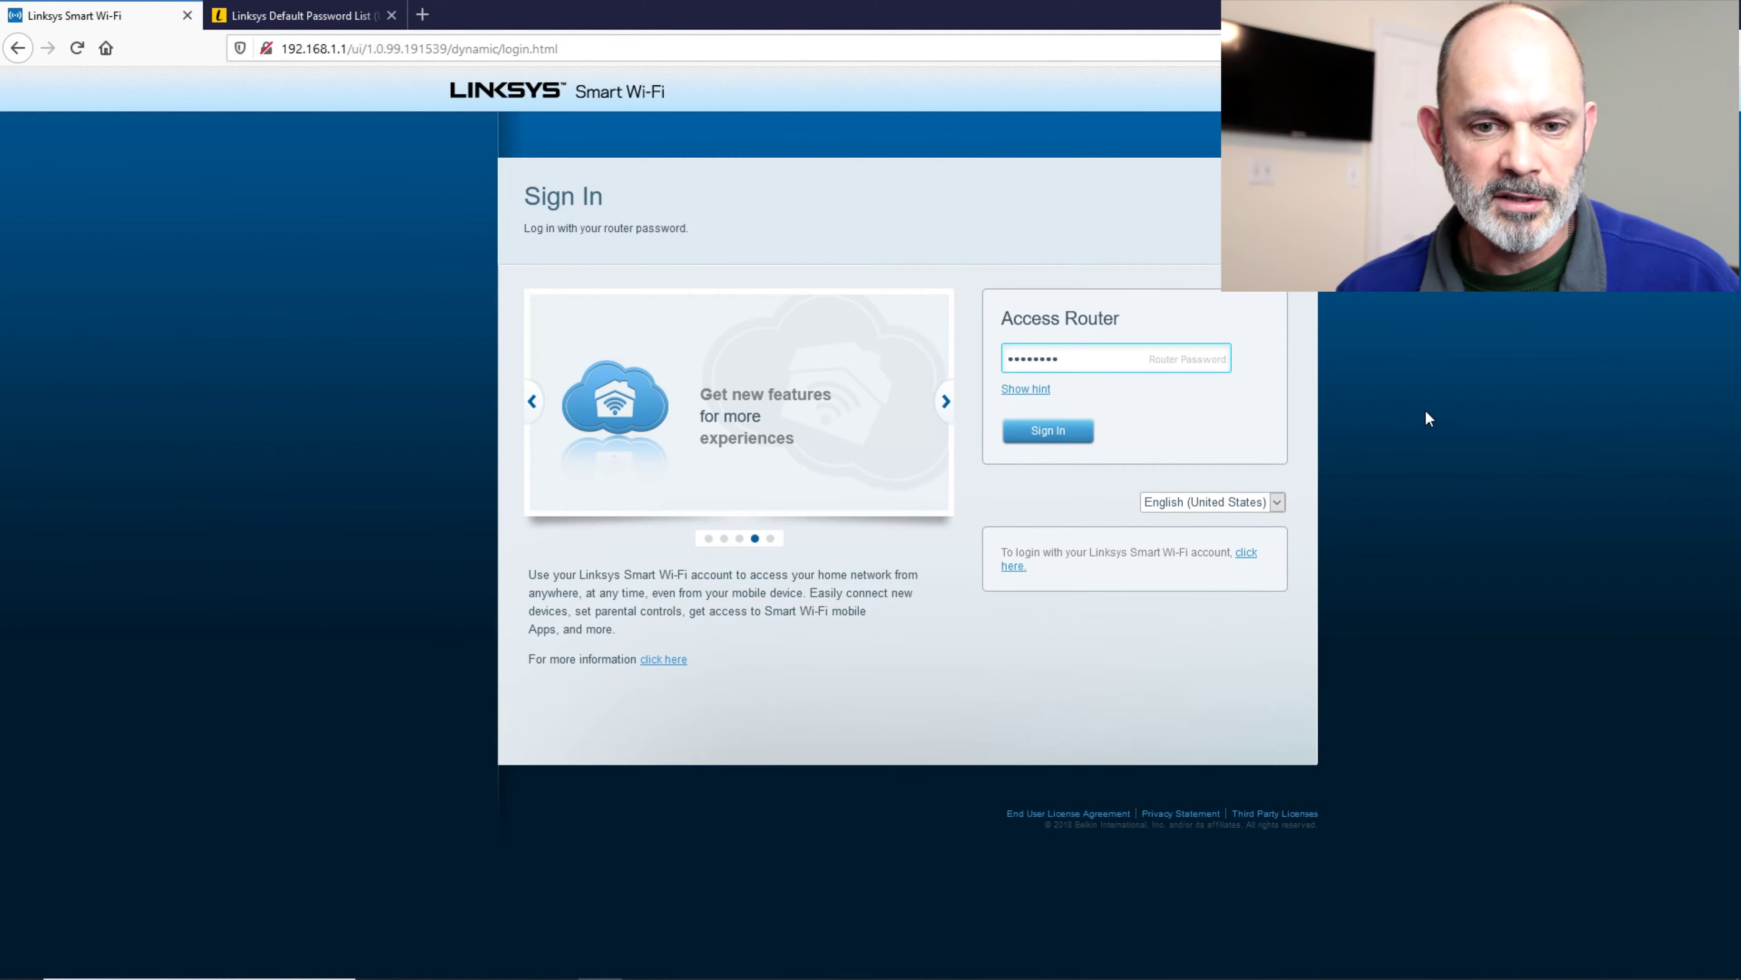
Sign in to the router with the password already filled in and open the Single Port Forwarding page in its security settings.
{"action": "key", "text": "Return"}
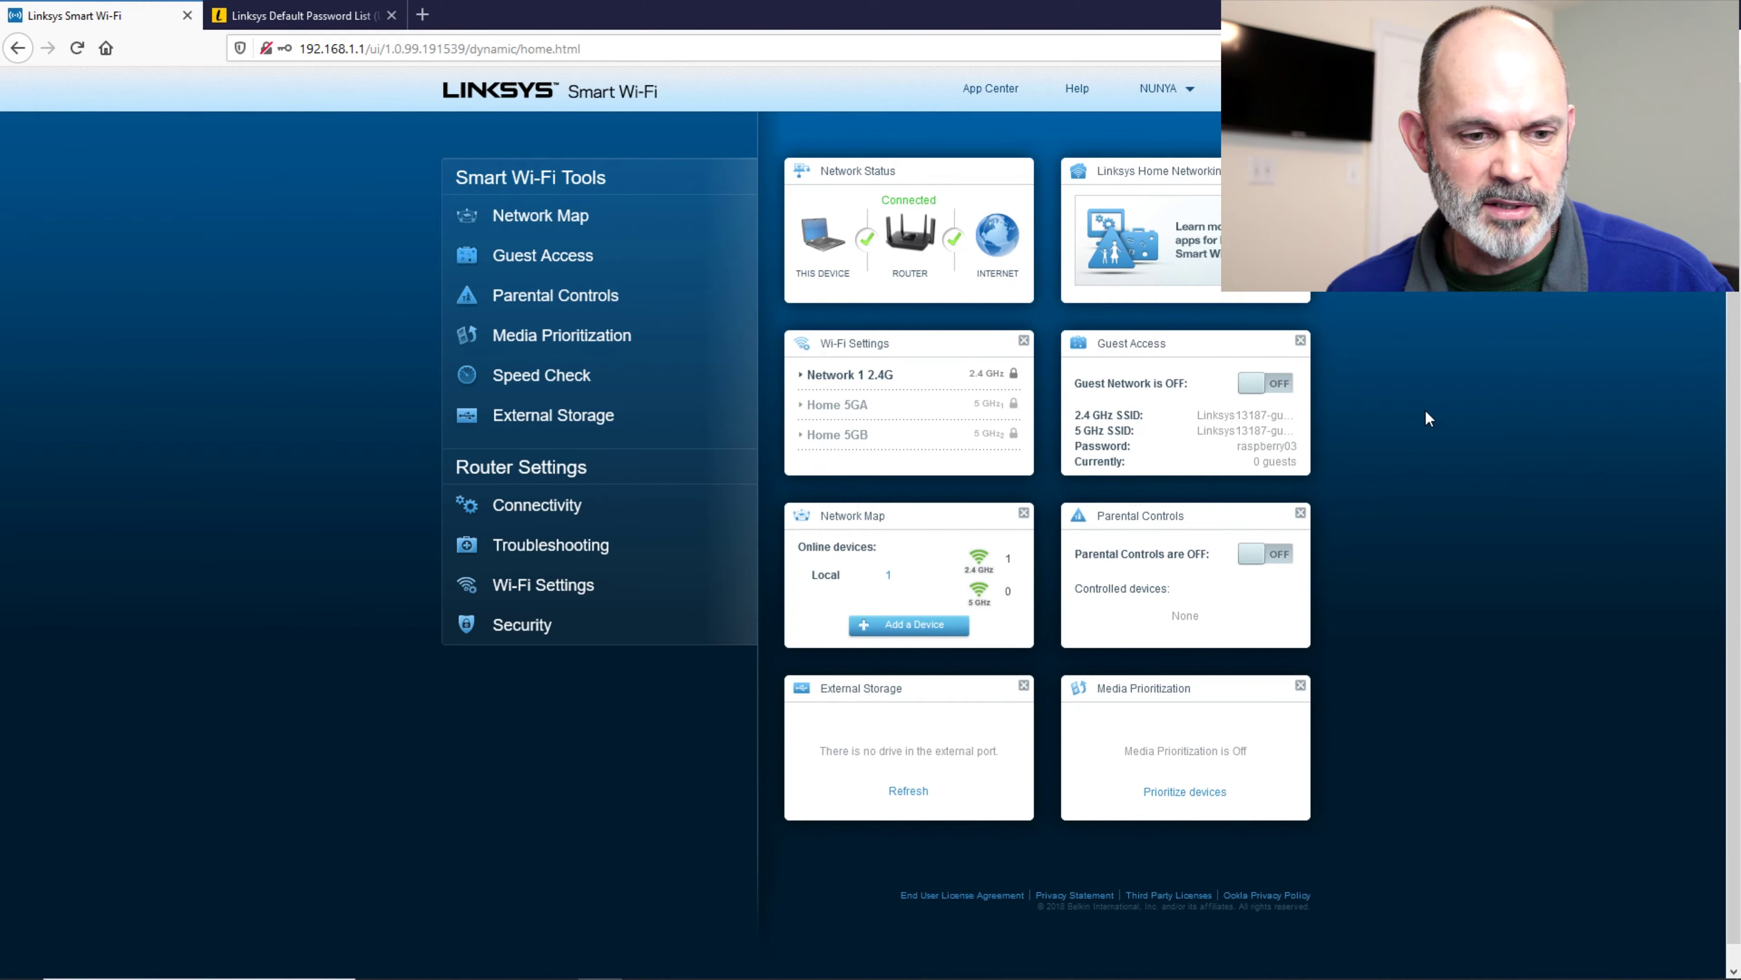
{"action": "left_click", "coordinate": [593, 636]}
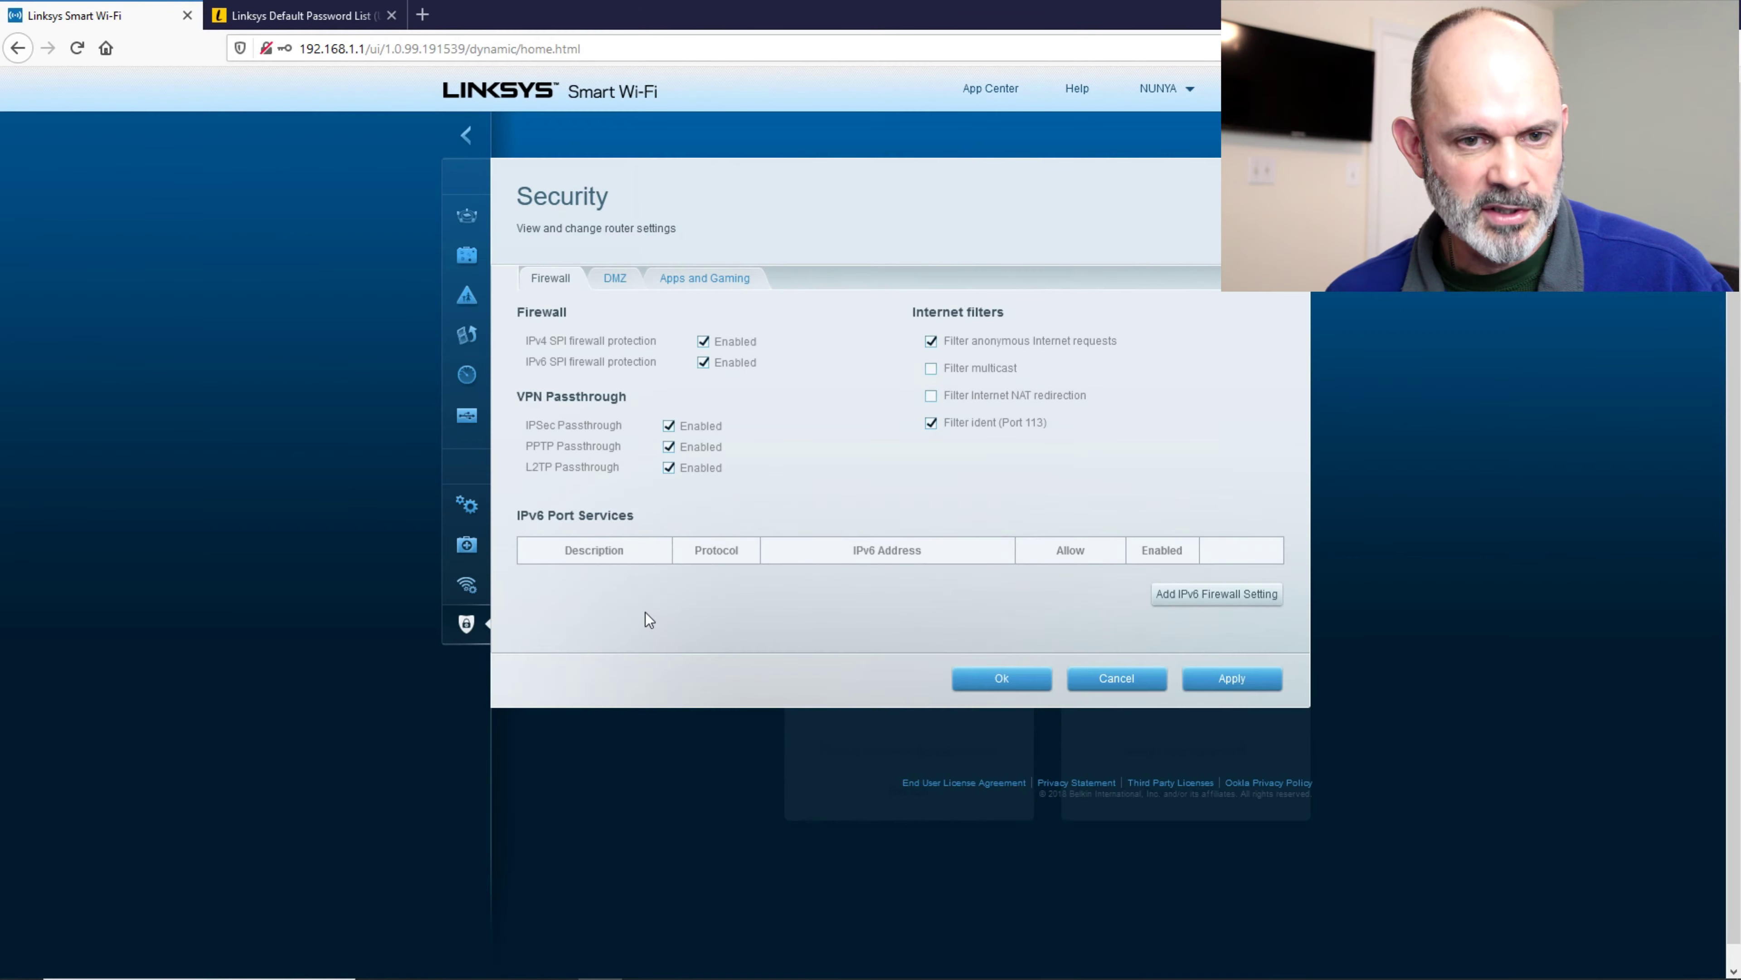
{"action": "left_click", "coordinate": [700, 277]}
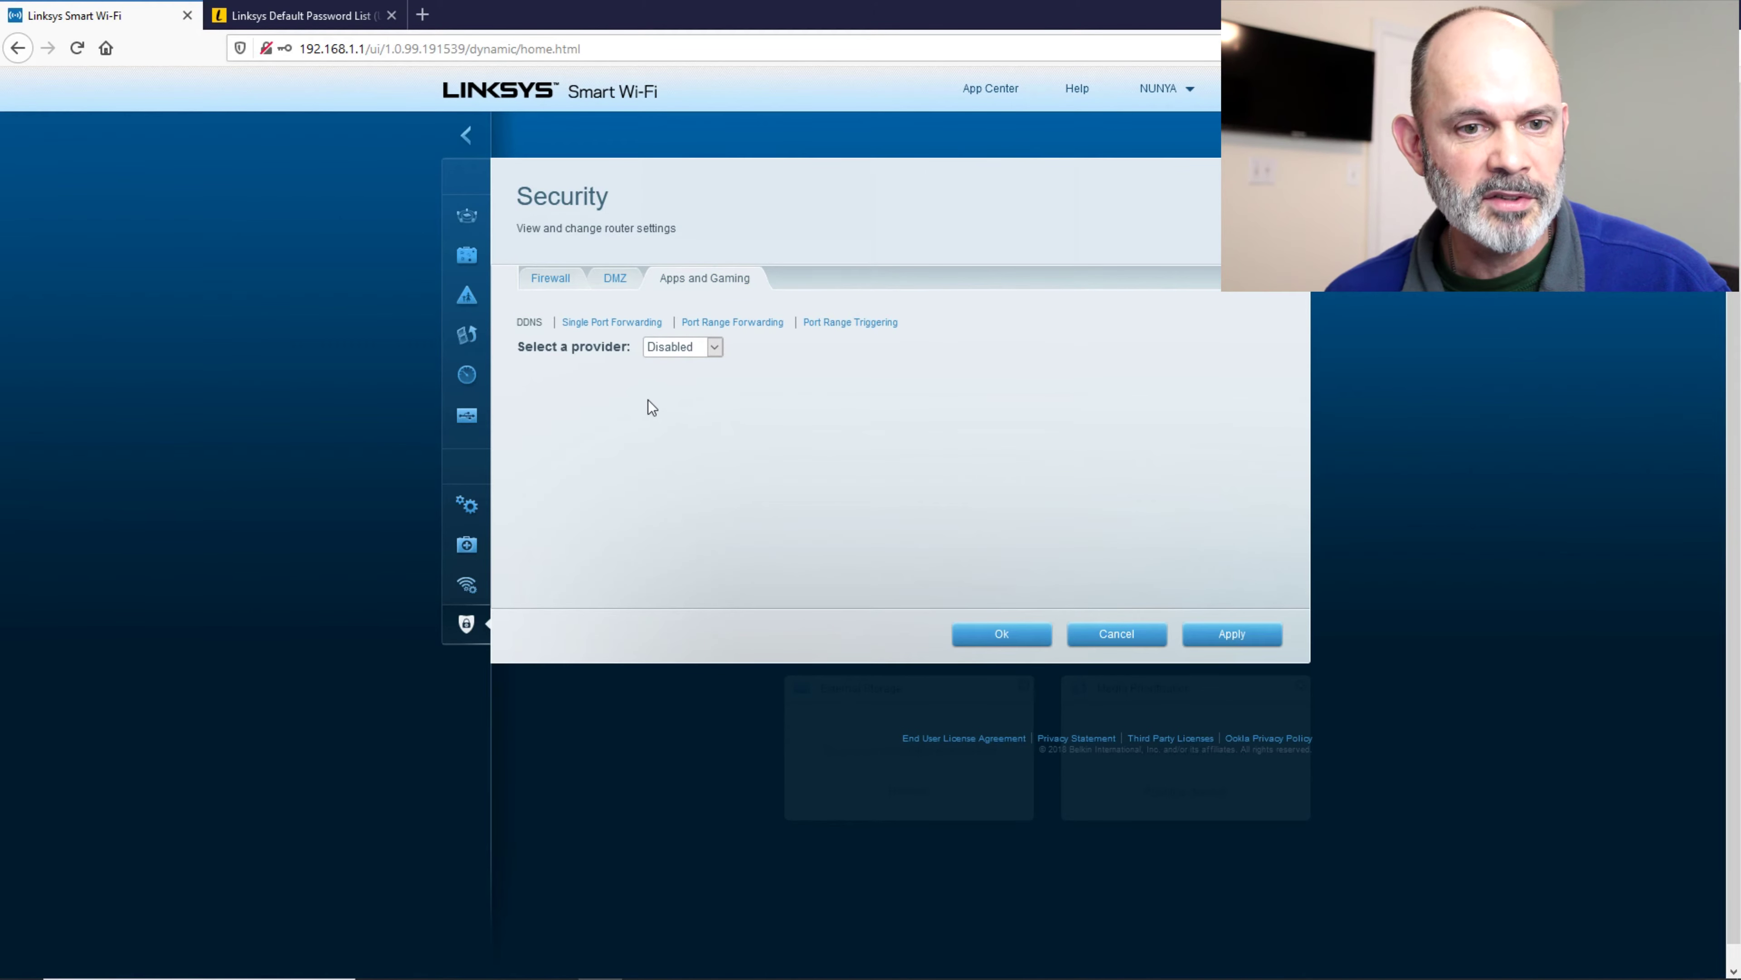
{"action": "left_click", "coordinate": [617, 324]}
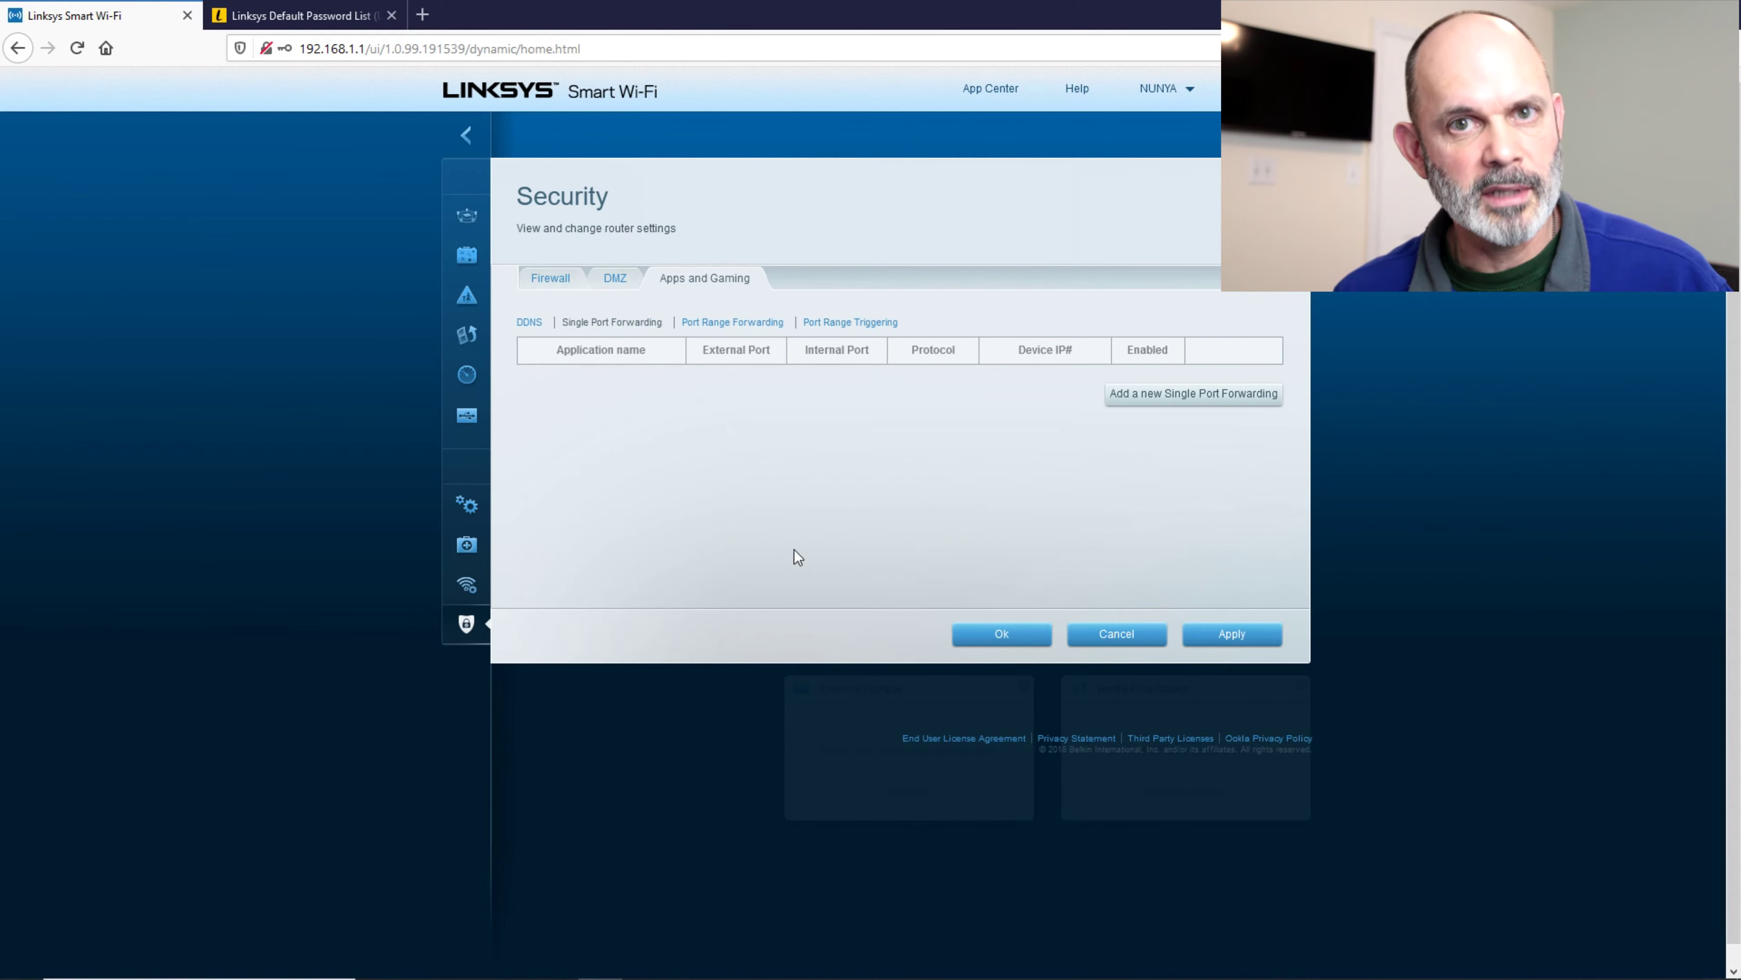